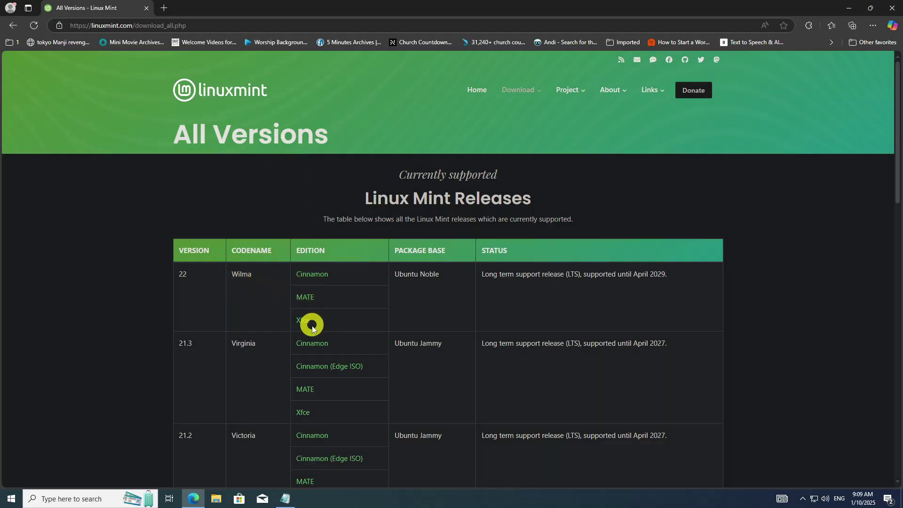
- Open the Linux Mint 22 Cinnamon edition page and download its ISO from the Cicku mirror
{"action": "left_click", "coordinate": [318, 277]}
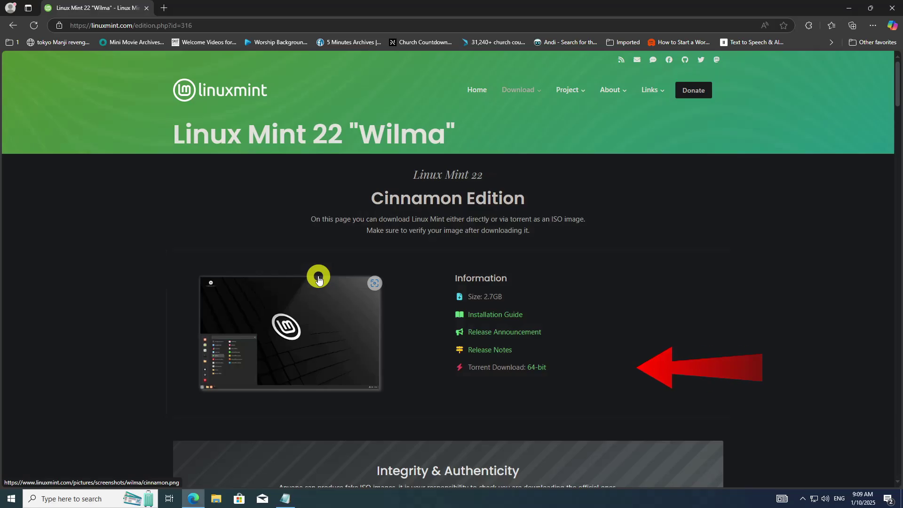
{"action": "left_click_drag", "start_coordinate": [897, 87], "coordinate": [897, 125]}
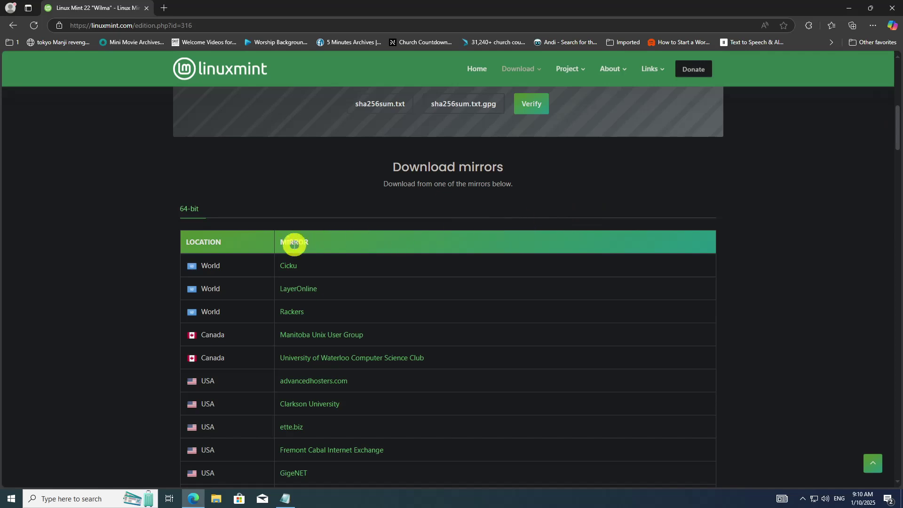
{"action": "left_click", "coordinate": [294, 268]}
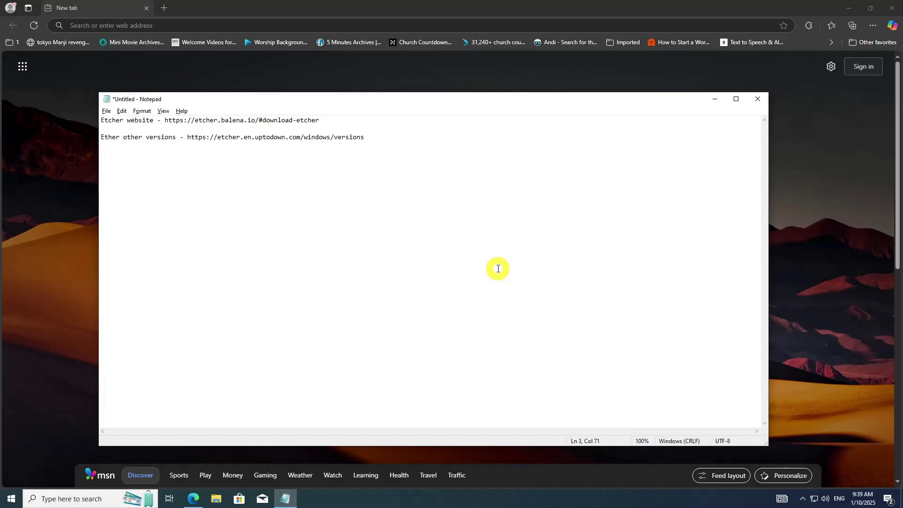
- Copy the Uptodown versions URL from Notepad and load it in Edge
{"action": "left_click_drag", "start_coordinate": [365, 137], "coordinate": [188, 137]}
{"action": "right_click", "coordinate": [188, 136]}
{"action": "left_click", "coordinate": [230, 167]}
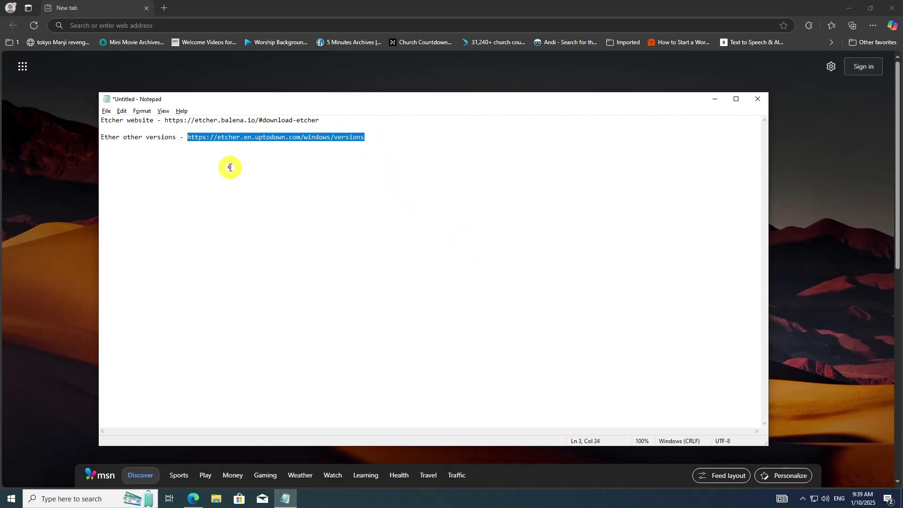
{"action": "right_click", "coordinate": [177, 26]}
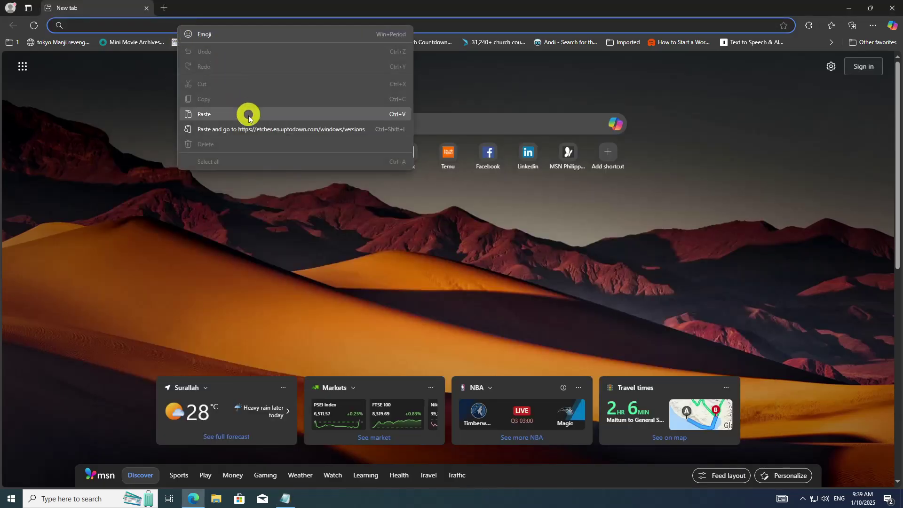
{"action": "left_click", "coordinate": [260, 128]}
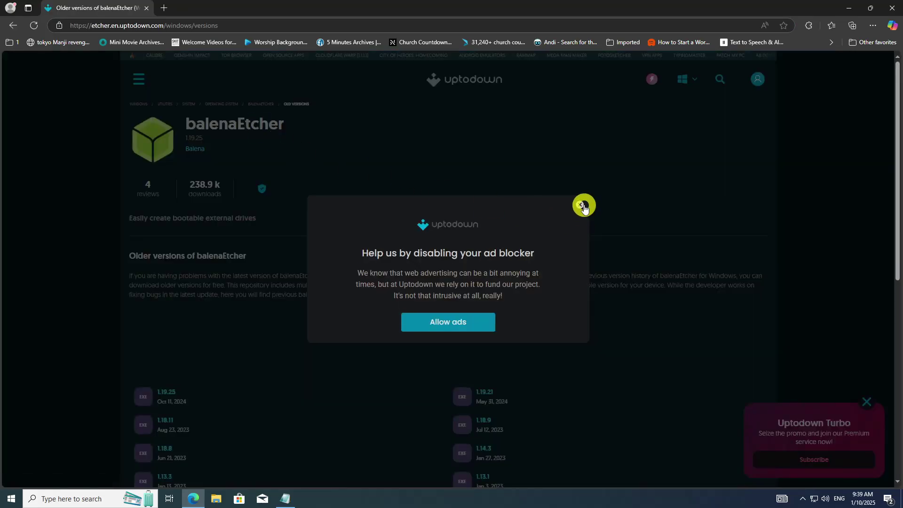
- Dismiss the ad-blocker notice and open the balenaEtcher 1.18.11 download page
{"action": "left_click", "coordinate": [580, 207]}
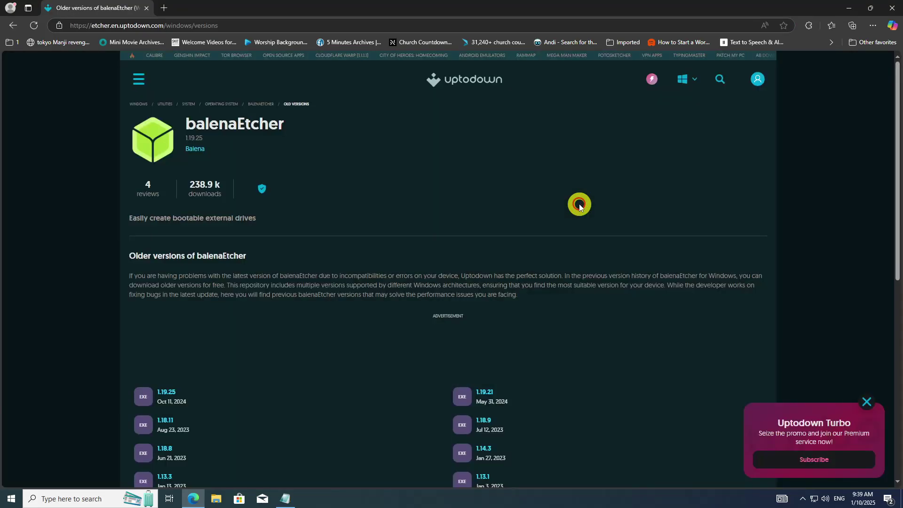
{"action": "left_click_drag", "start_coordinate": [898, 240], "coordinate": [897, 282]}
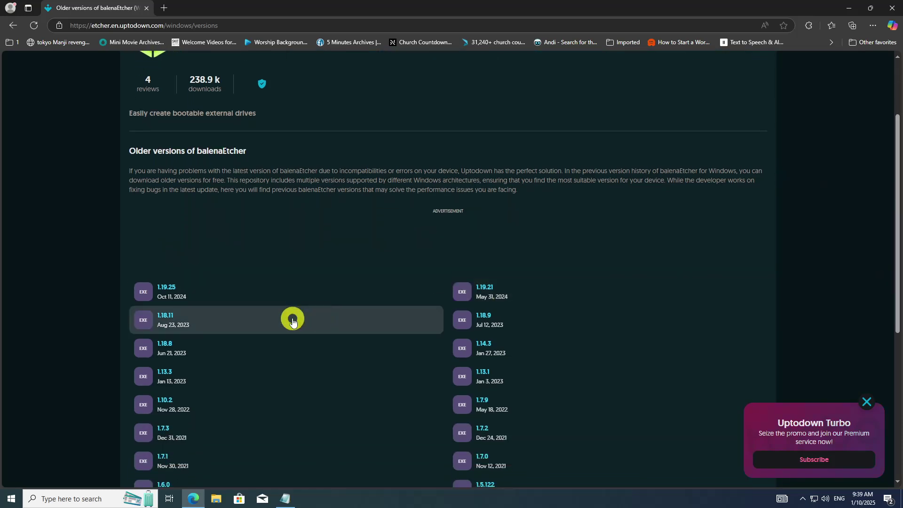
{"action": "left_click", "coordinate": [173, 320]}
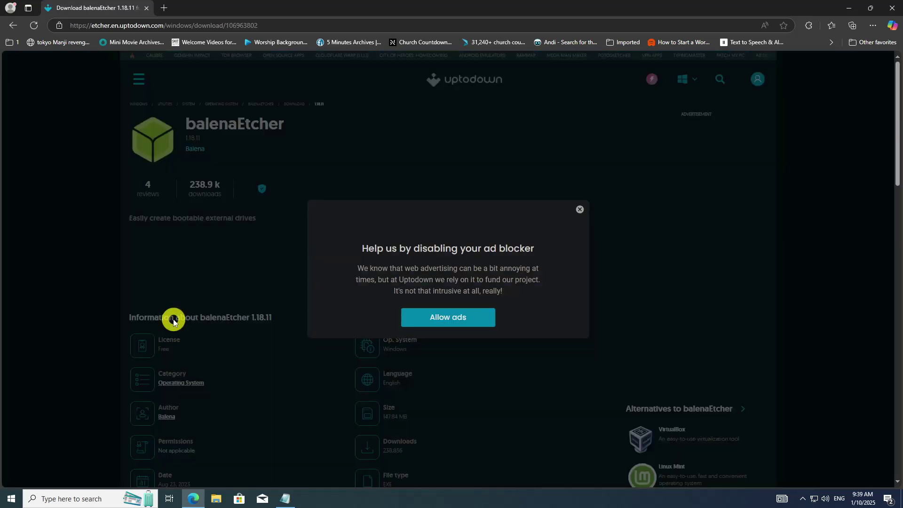
- Download balenaEtcher 1.18.11 from Uptodown and run the downloaded installer
{"action": "left_click", "coordinate": [580, 205]}
{"action": "left_click_drag", "start_coordinate": [900, 145], "coordinate": [900, 280]}
{"action": "left_click", "coordinate": [207, 313]}
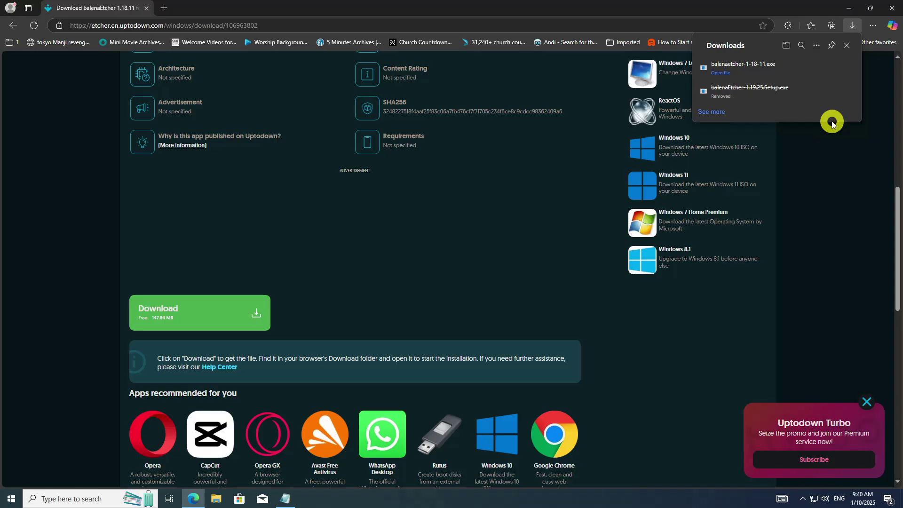
{"action": "left_click", "coordinate": [750, 67]}
- Accept the balenaEtcher license agreement and let it install and launch
{"action": "left_click", "coordinate": [498, 325]}
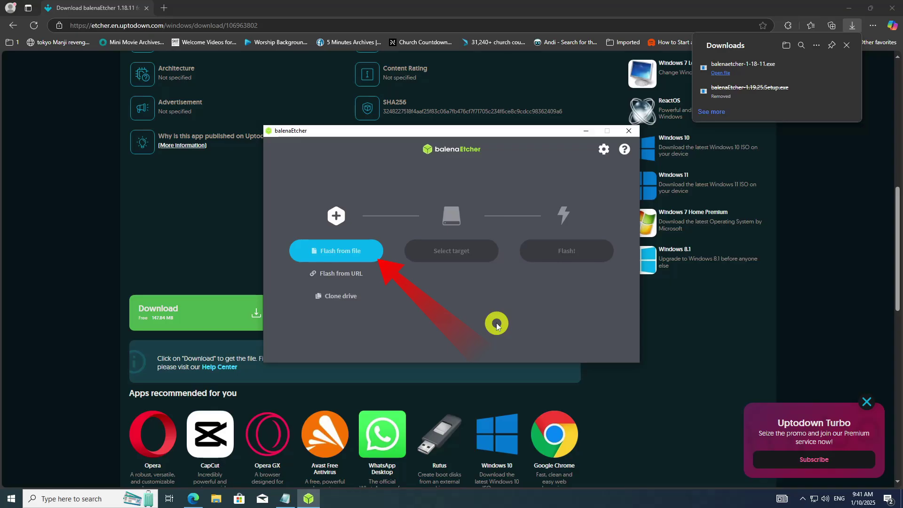
- Load linuxmint-22-cinnamon-64bit.iso (2.91 GB) from Downloads as the image to flash
{"action": "left_click", "coordinate": [351, 253]}
{"action": "left_click", "coordinate": [423, 216]}
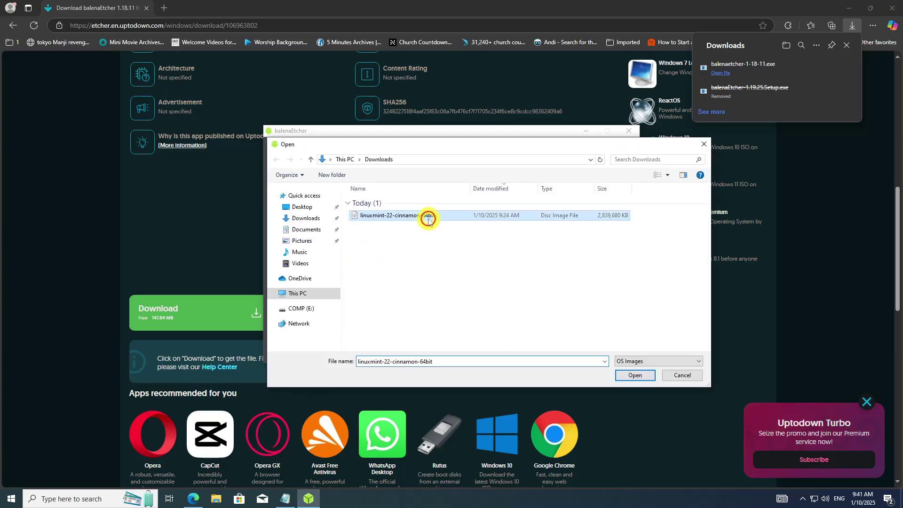
{"action": "left_click", "coordinate": [633, 375]}
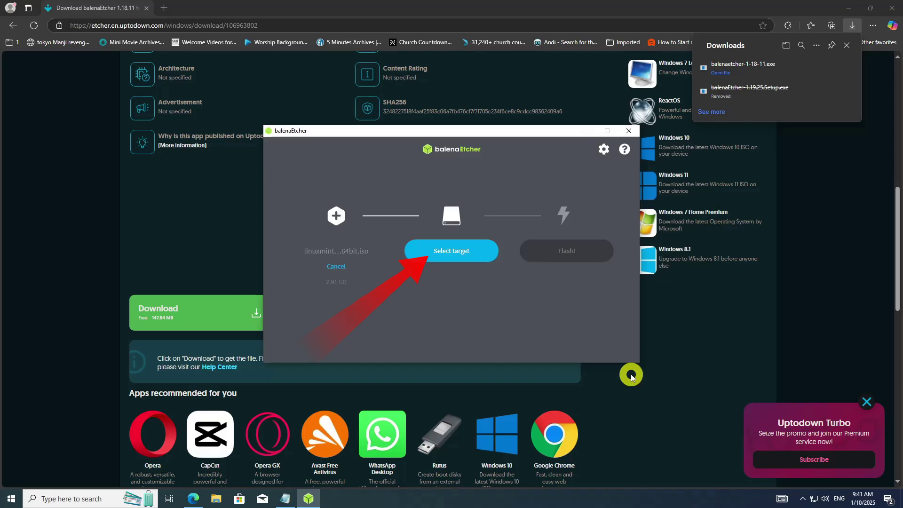
- Choose the 30.6 GB General UDisk USB Device as the target and start flashing
{"action": "left_click", "coordinate": [453, 253]}
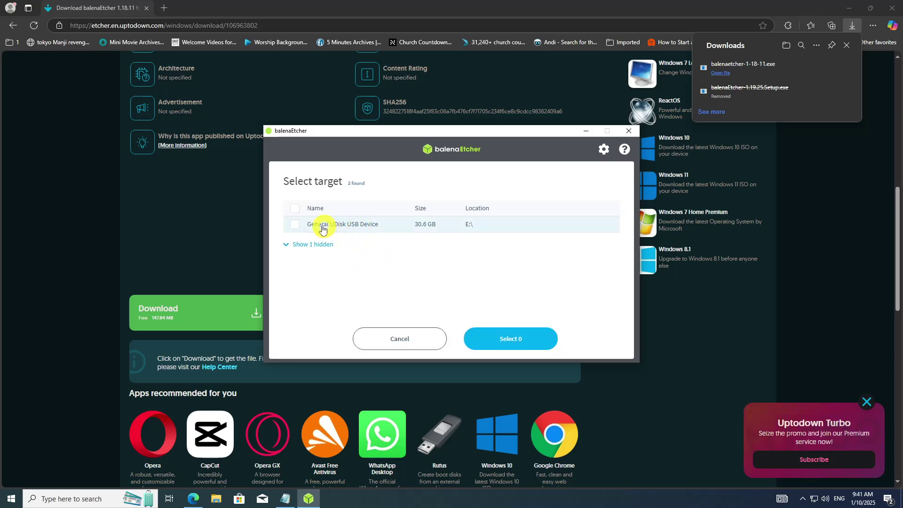
{"action": "left_click", "coordinate": [295, 224]}
{"action": "left_click", "coordinate": [502, 342]}
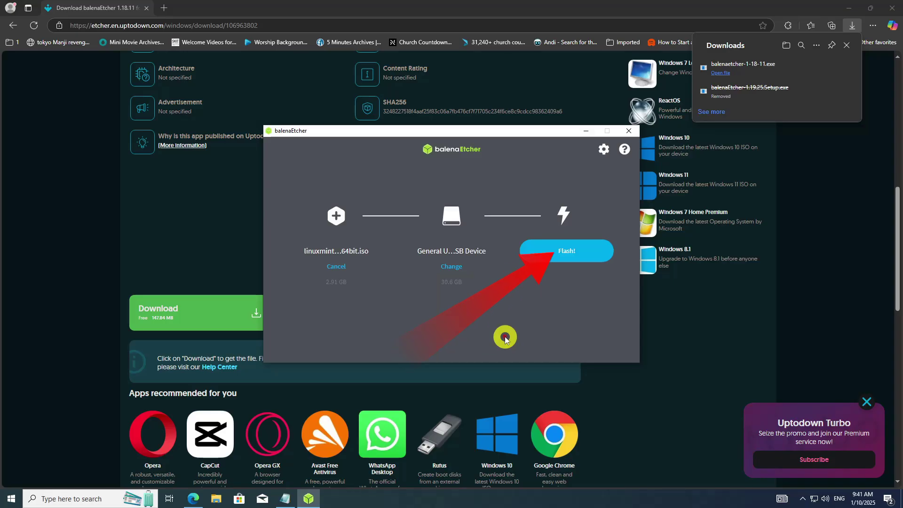
{"action": "left_click", "coordinate": [574, 254]}
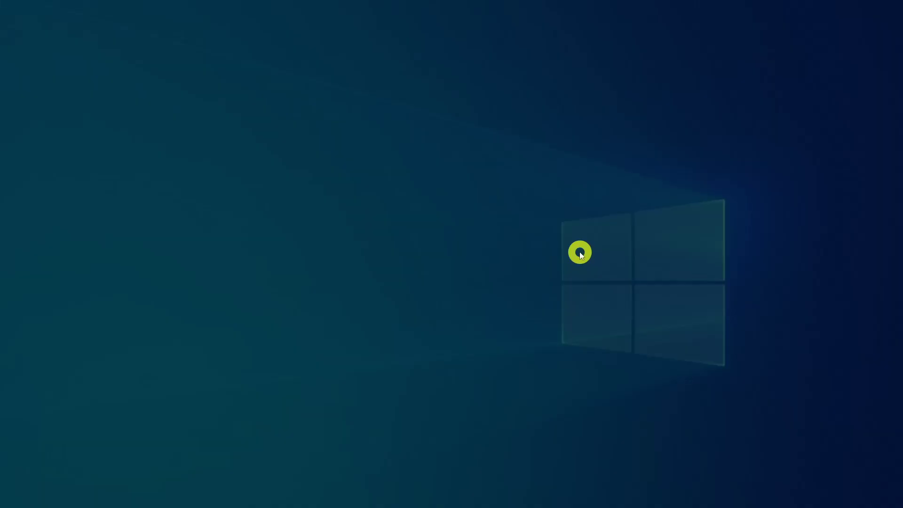
- Grant administrator approval so balenaEtcher writes and validates the Linux Mint ISO
{"action": "left_click", "coordinate": [408, 309]}
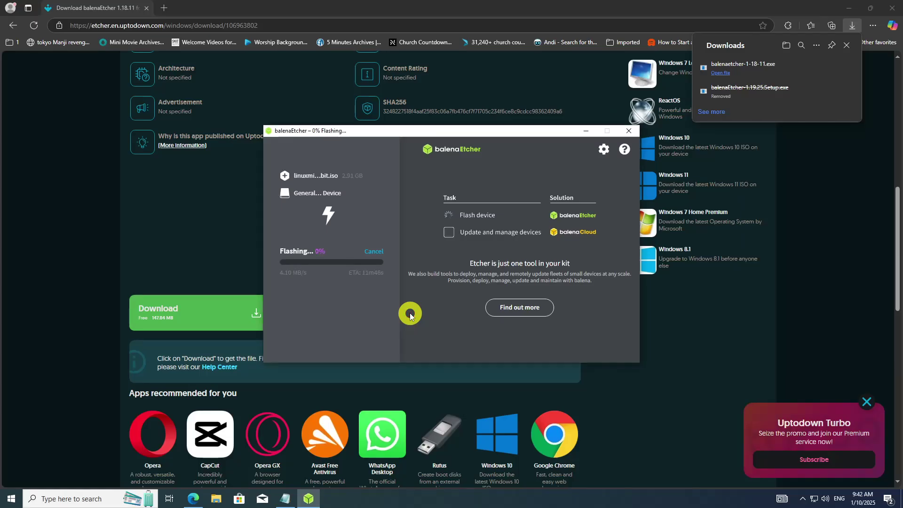
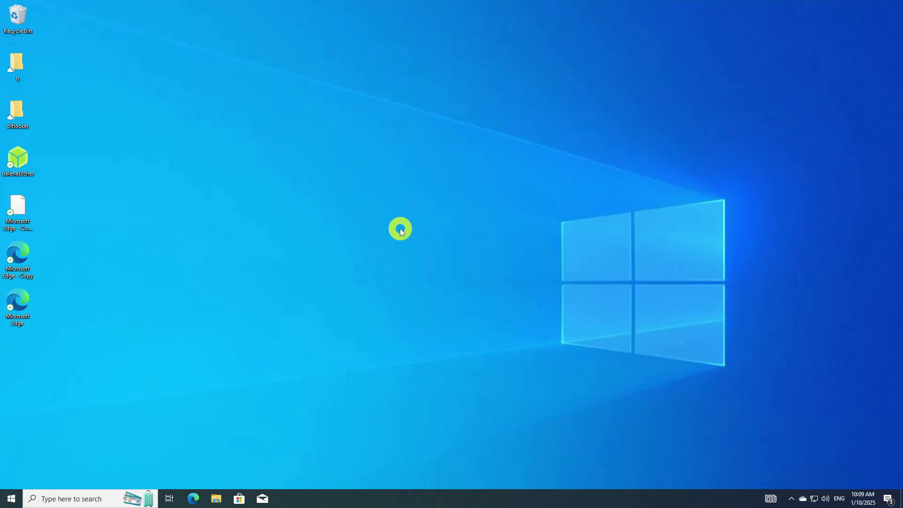
- Run Get-Disk in Windows PowerShell and confirm the 200 GB disk's partition style is GPT
{"action": "left_click", "coordinate": [12, 502]}
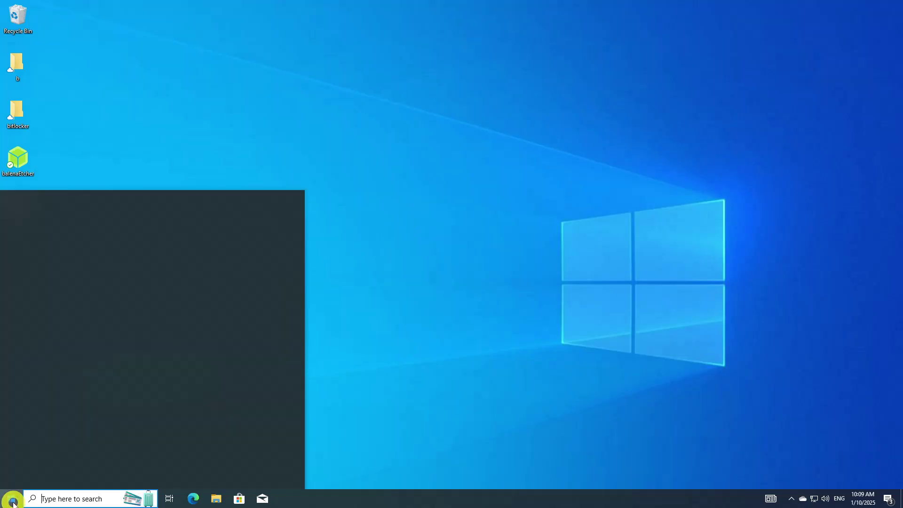
{"action": "type", "text": "powershell"}
{"action": "left_click", "coordinate": [223, 314]}
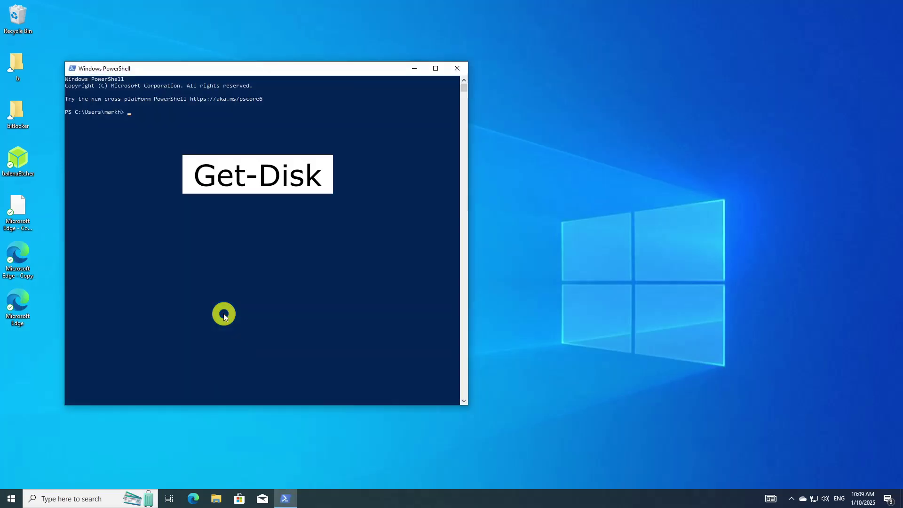
{"action": "type", "text": "Get-Disk"}
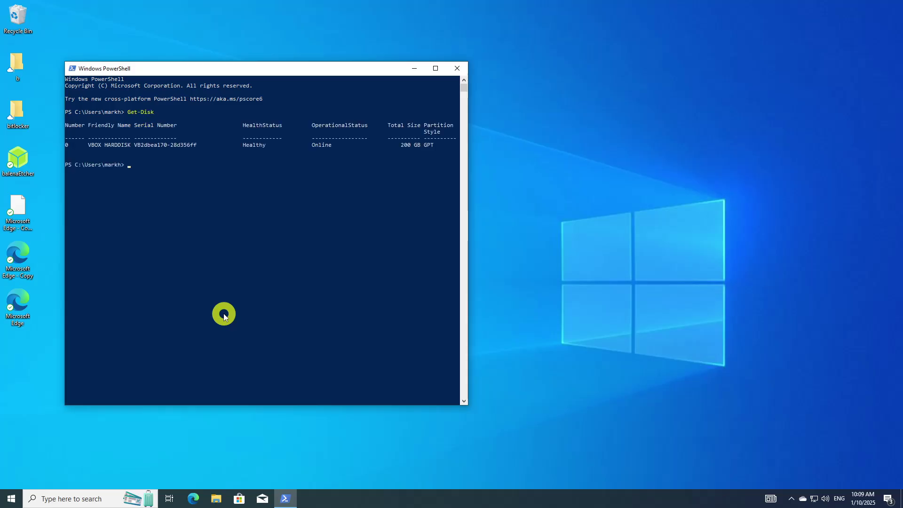
{"action": "left_click_drag", "start_coordinate": [425, 149], "coordinate": [433, 147]}
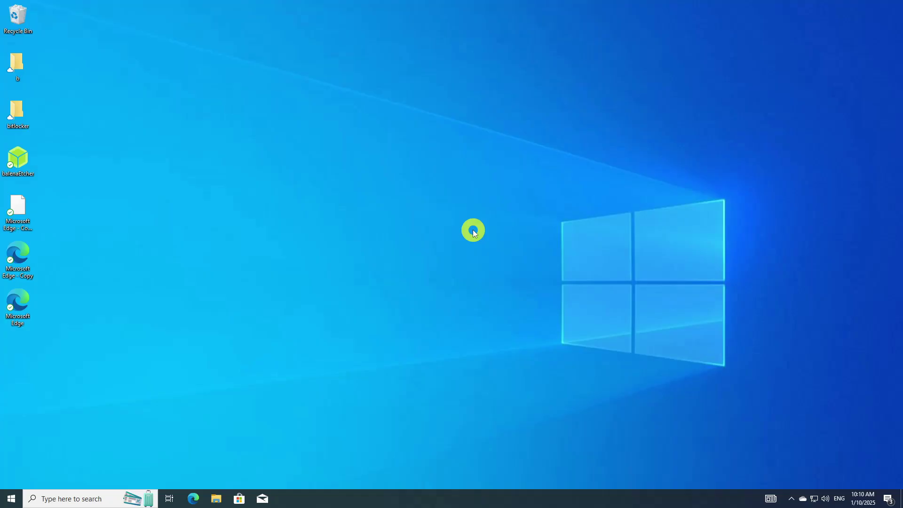
- Open System Information from Start search and check that BIOS Mode shows UEFI
{"action": "left_click", "coordinate": [10, 502]}
{"action": "type", "text": "system information"}
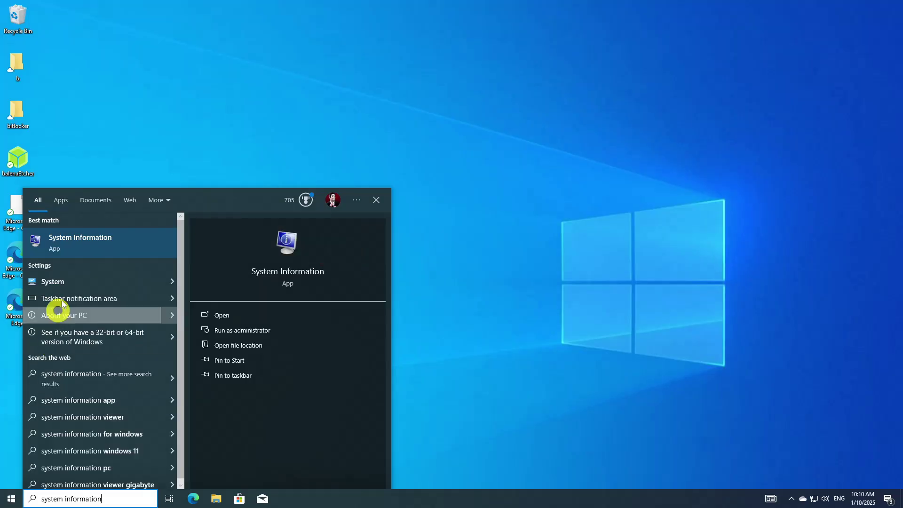
{"action": "left_click", "coordinate": [102, 243]}
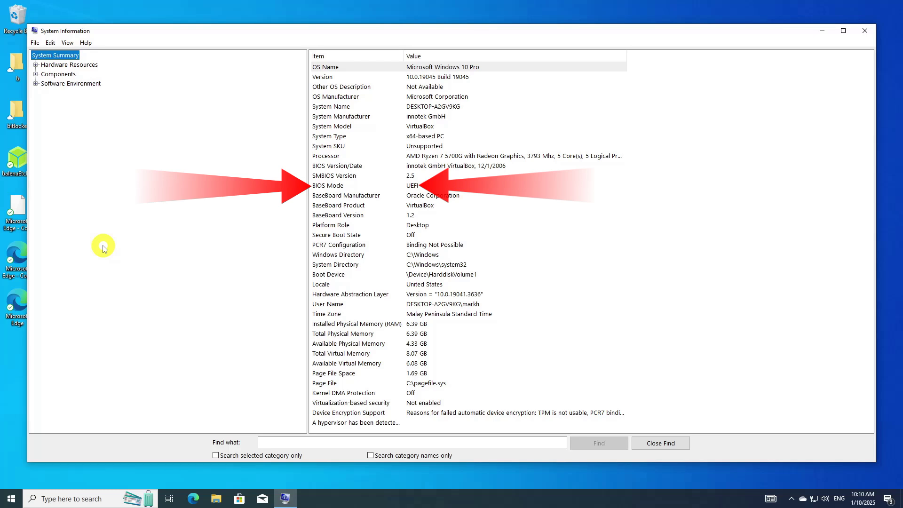
{"action": "left_click", "coordinate": [364, 186]}
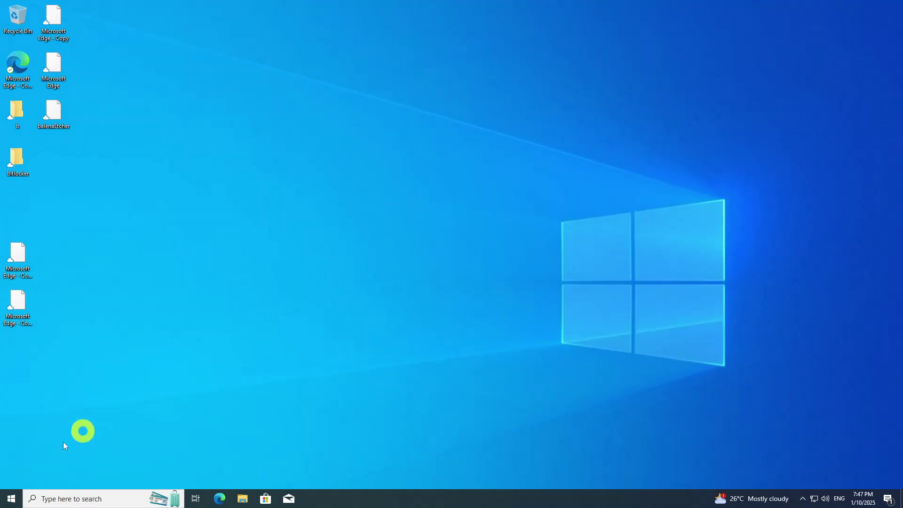
- Find Recovery options in Settings by searching 'rec' and use Advanced startup's Restart now
{"action": "left_click", "coordinate": [9, 502]}
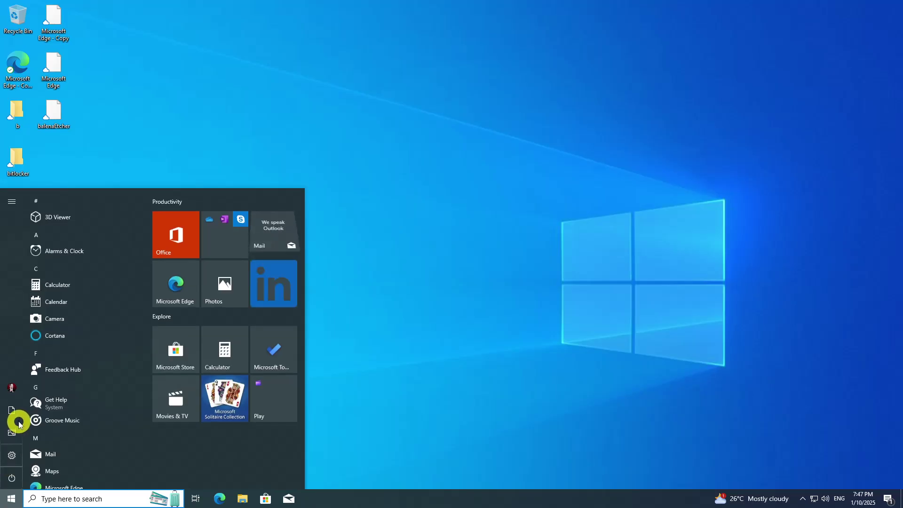
{"action": "left_click", "coordinate": [11, 456]}
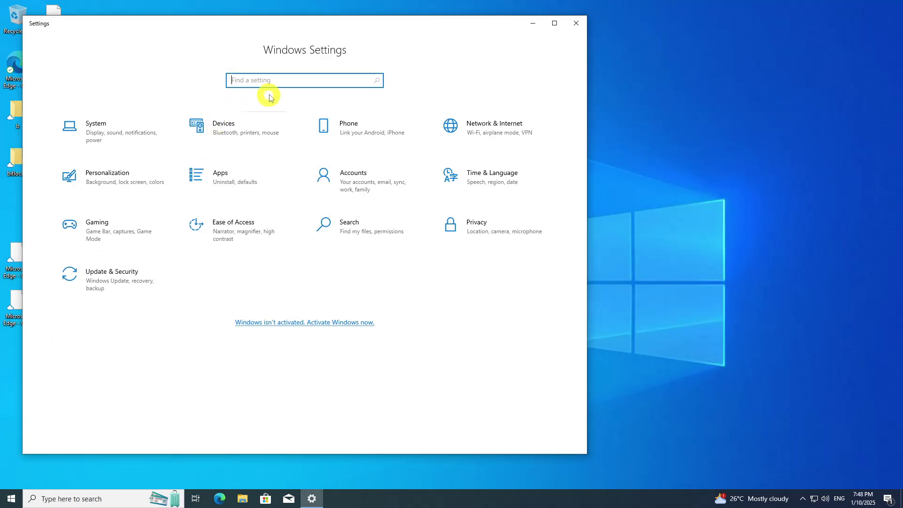
{"action": "left_click", "coordinate": [275, 81]}
{"action": "type", "text": "rec"}
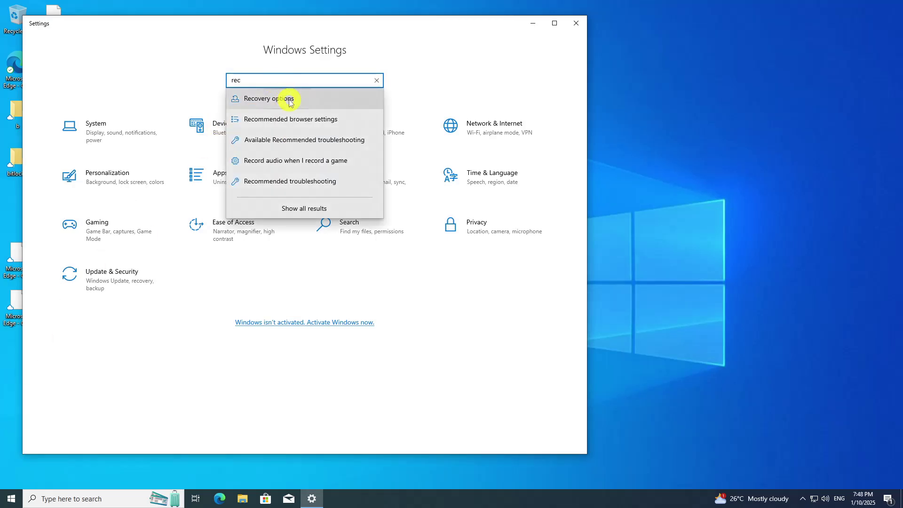
{"action": "left_click", "coordinate": [288, 99]}
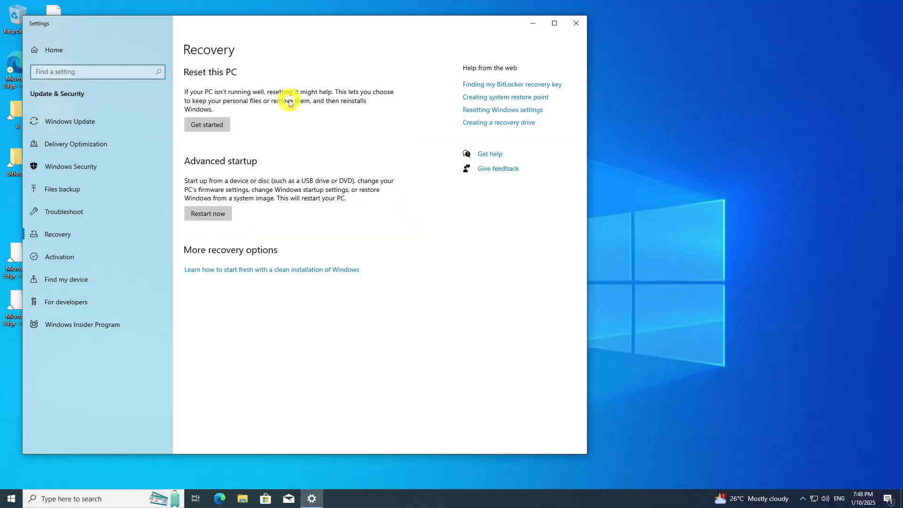
{"action": "left_click", "coordinate": [217, 215]}
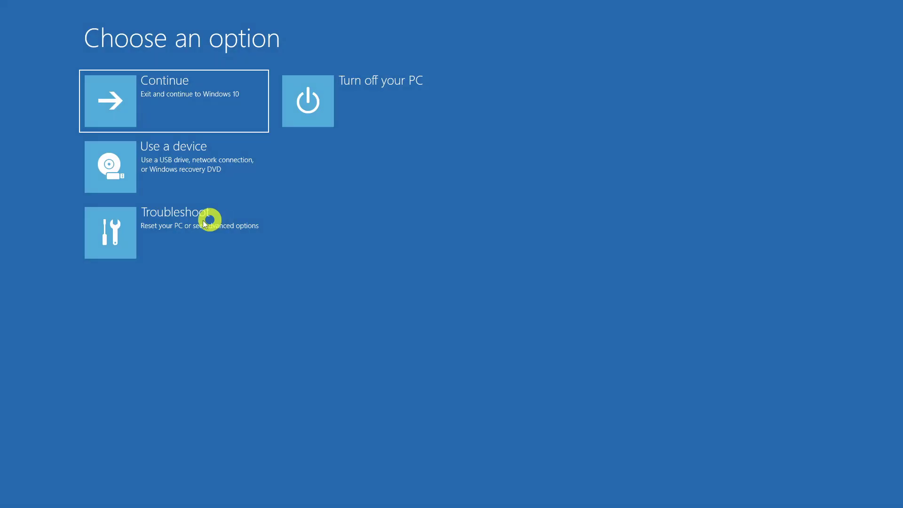
- Go through Troubleshoot > Advanced options > UEFI Firmware Settings and restart into the firmware
{"action": "left_click", "coordinate": [175, 225]}
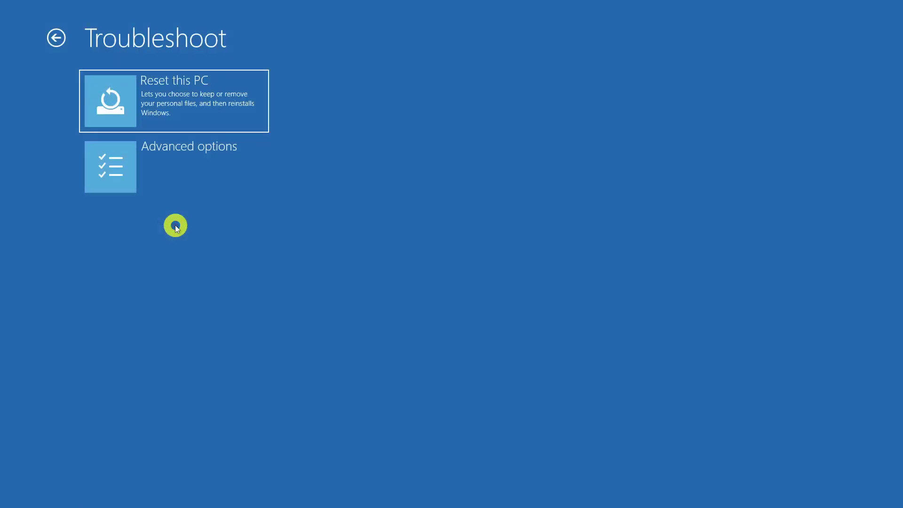
{"action": "left_click", "coordinate": [184, 182]}
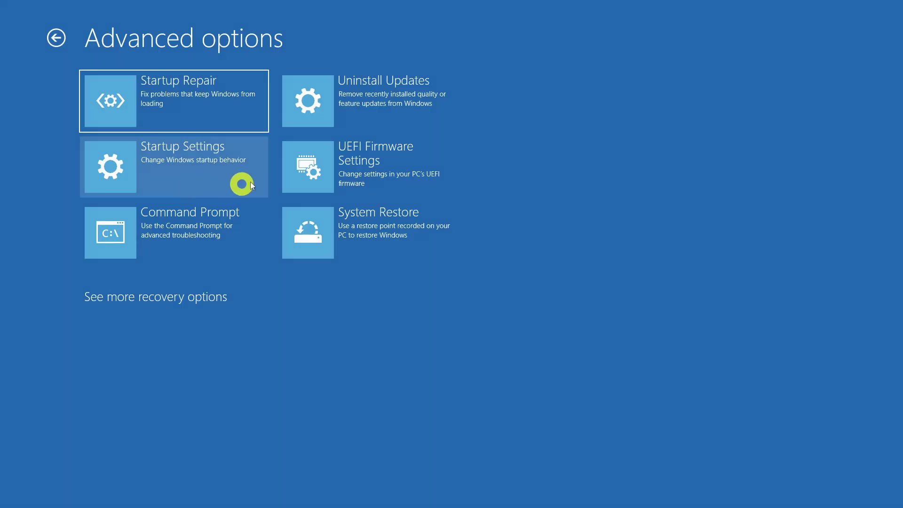
{"action": "left_click", "coordinate": [389, 162]}
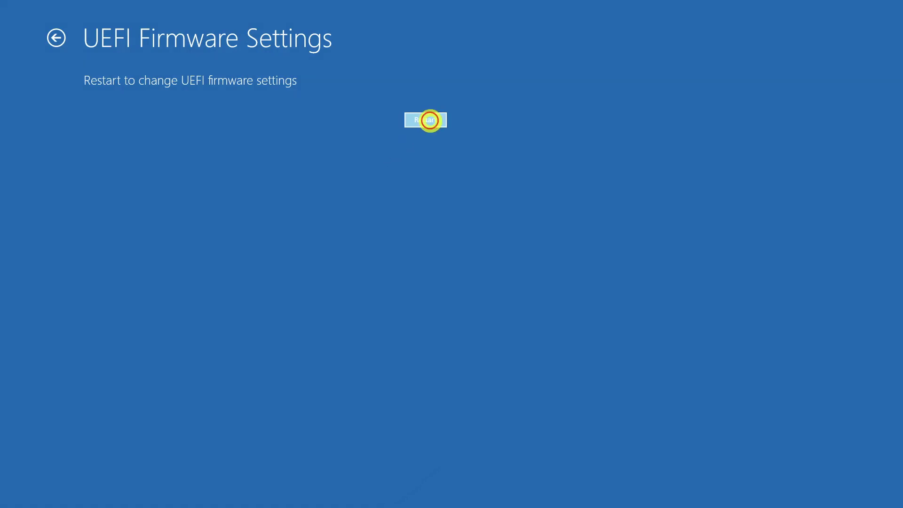
{"action": "left_click", "coordinate": [429, 120]}
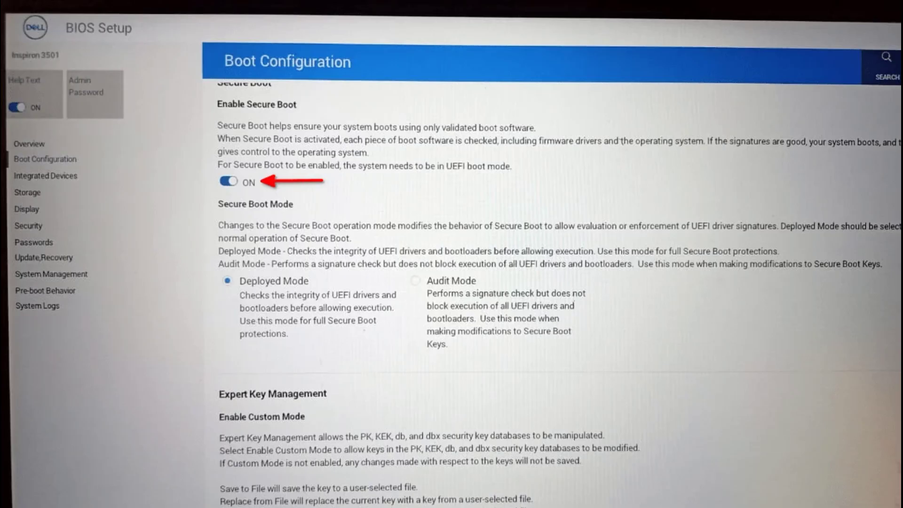
- Turn off the Enable Secure Boot option in Boot Configuration
{"action": "left_click", "coordinate": [229, 182]}
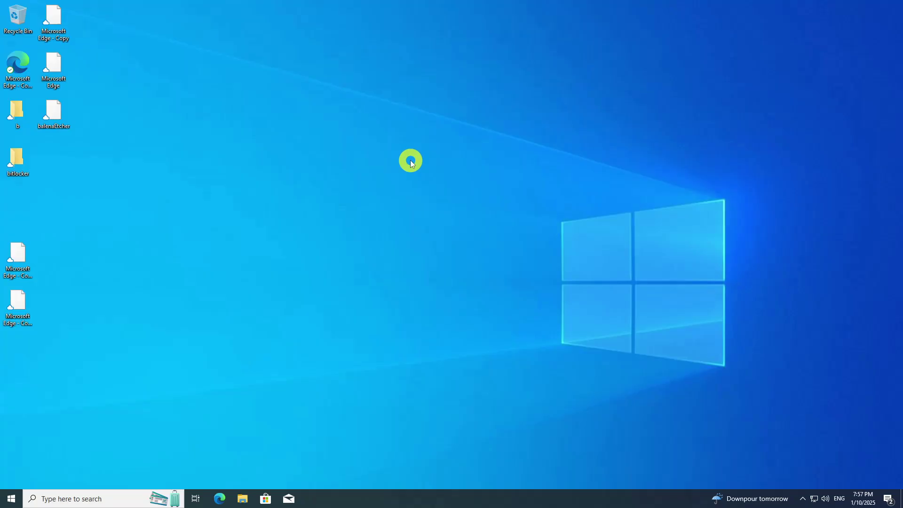
- Launch msinfo32 from the Run dialog and verify Secure Boot State is Off
{"action": "key", "text": "super+r"}
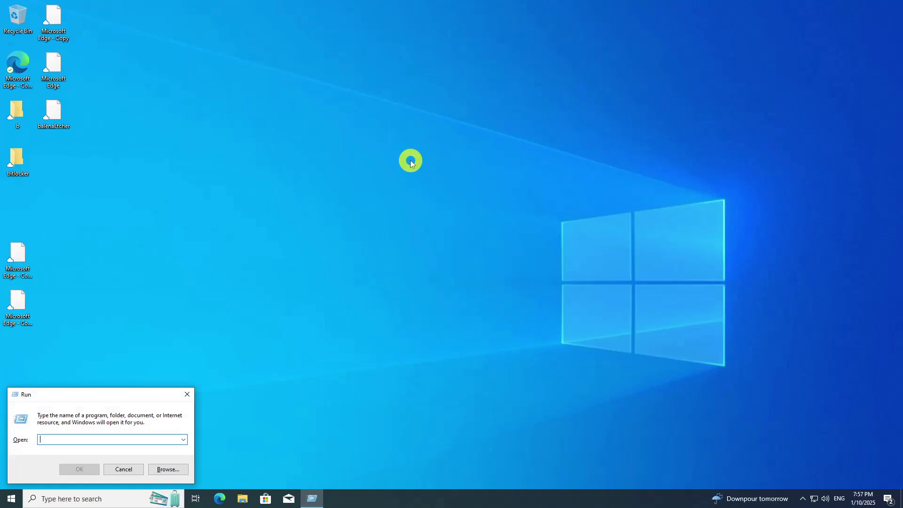
{"action": "type", "text": "msinfo32"}
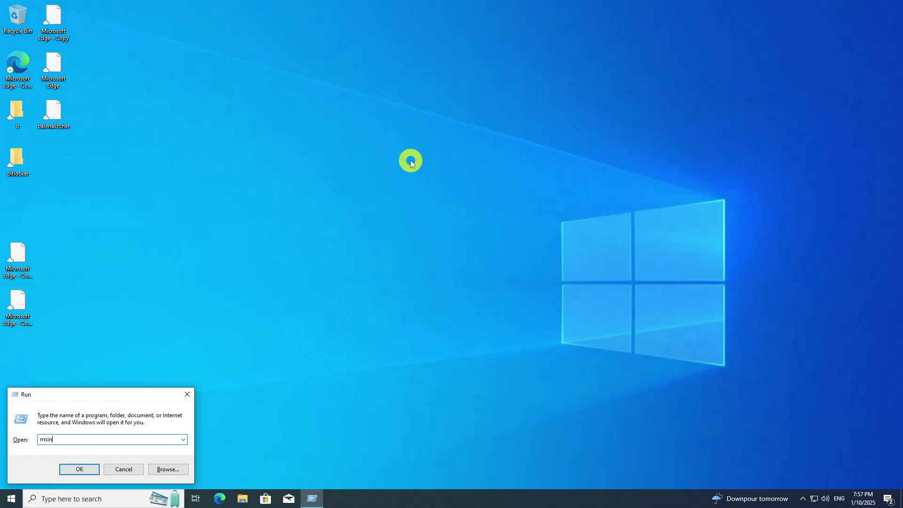
{"action": "key", "text": "Return"}
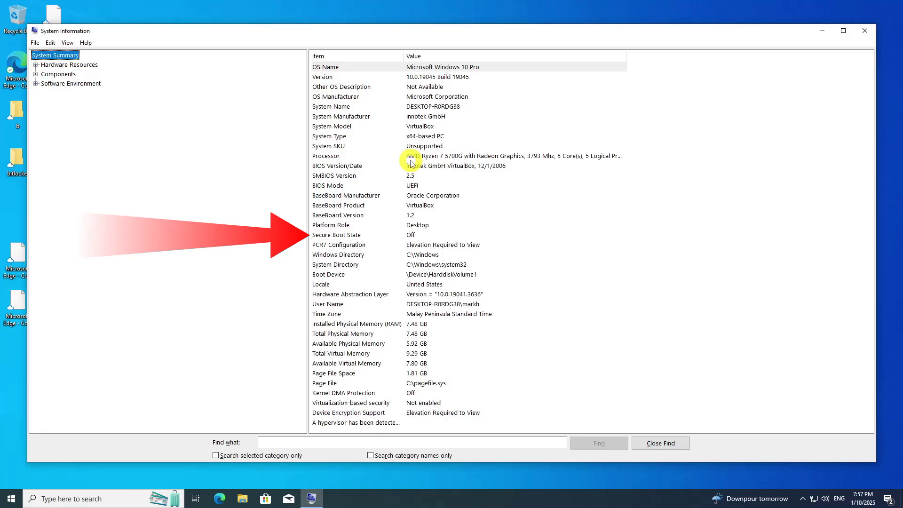
{"action": "left_click", "coordinate": [359, 235]}
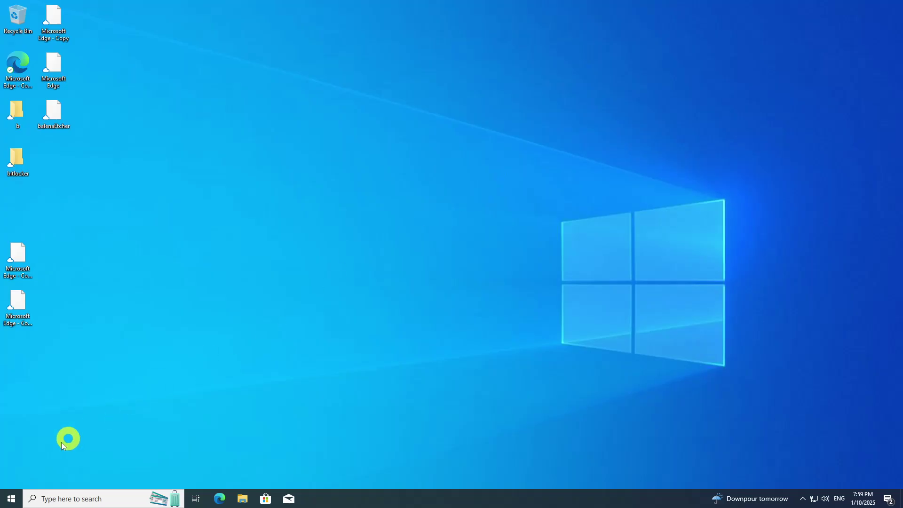
- Open Disk Management from Start search and maximize its window
{"action": "left_click", "coordinate": [12, 498]}
{"action": "type", "text": "disk manage"}
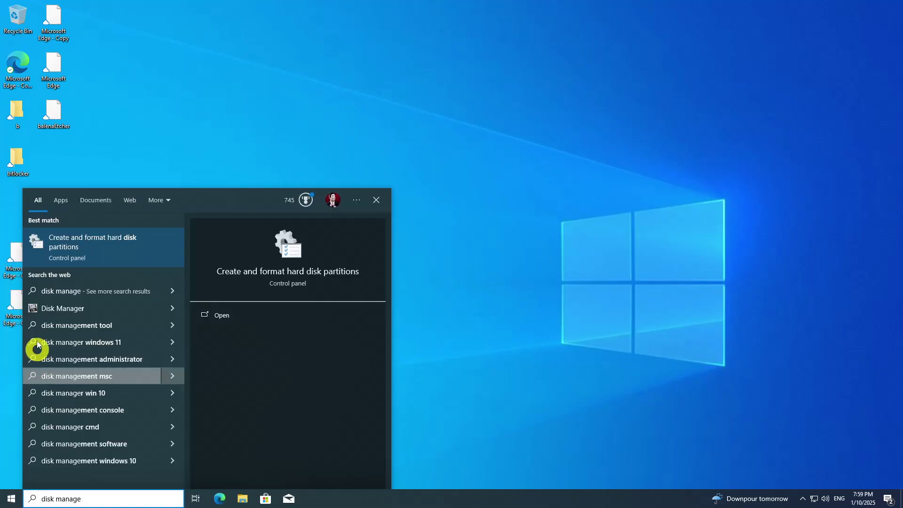
{"action": "left_click", "coordinate": [100, 247]}
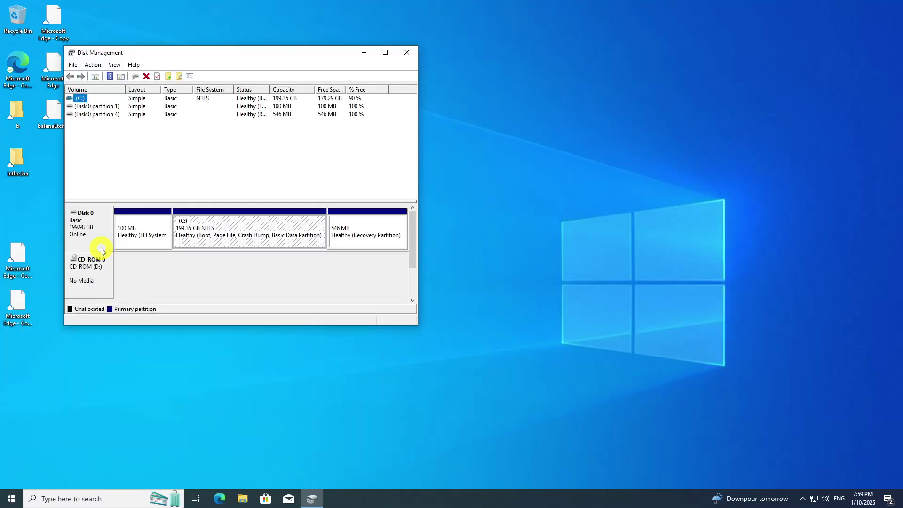
{"action": "left_click", "coordinate": [385, 53]}
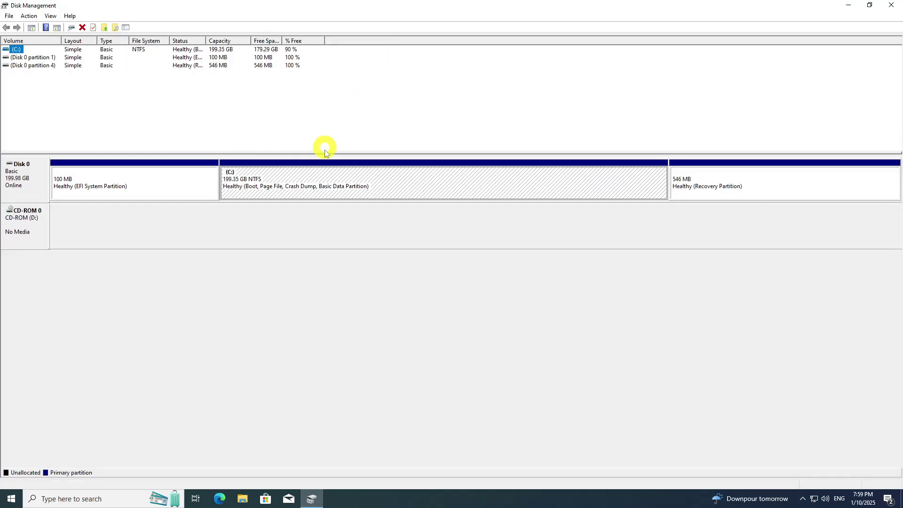
- Shrink the C: partition by 100546 MB, leaving 98.19 GB unallocated
{"action": "right_click", "coordinate": [383, 178]}
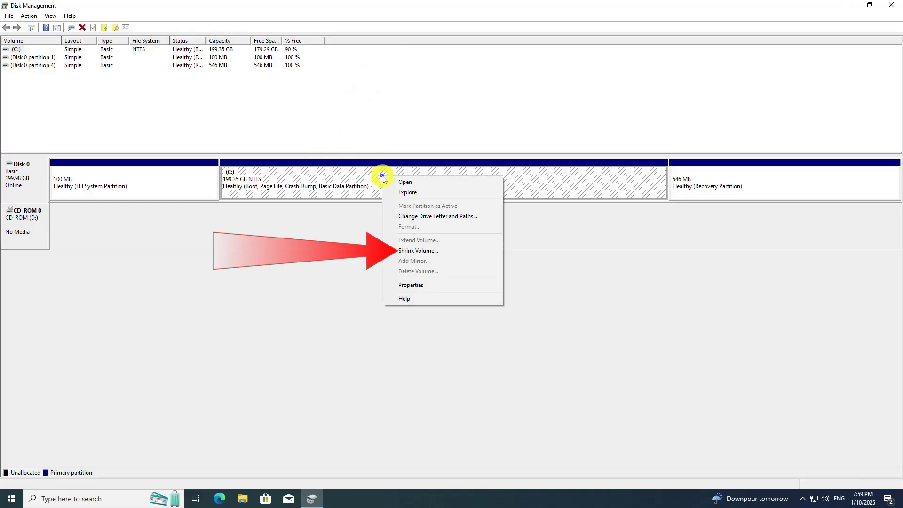
{"action": "left_click", "coordinate": [418, 250]}
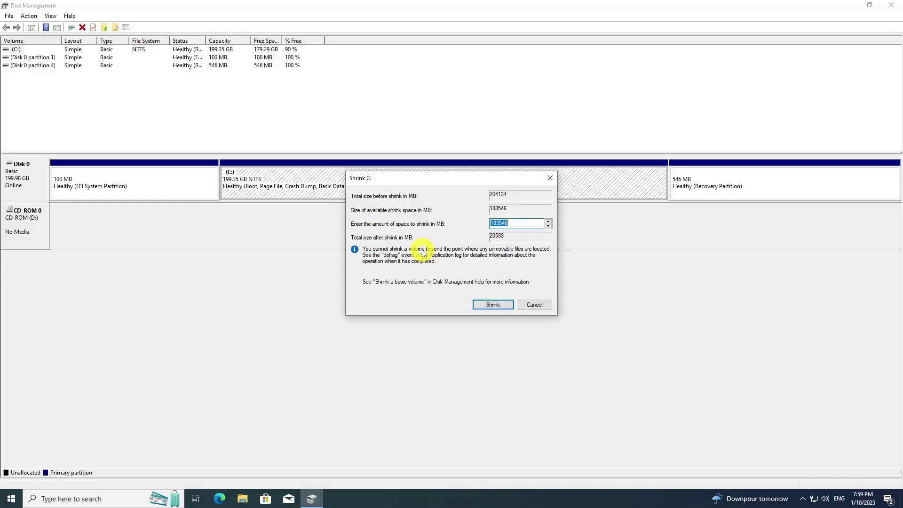
{"action": "left_click", "coordinate": [500, 223]}
{"action": "key", "text": "BackSpace"}
{"action": "key", "text": "BackSpace"}
{"action": "type", "text": "00"}
{"action": "left_click", "coordinate": [492, 304]}
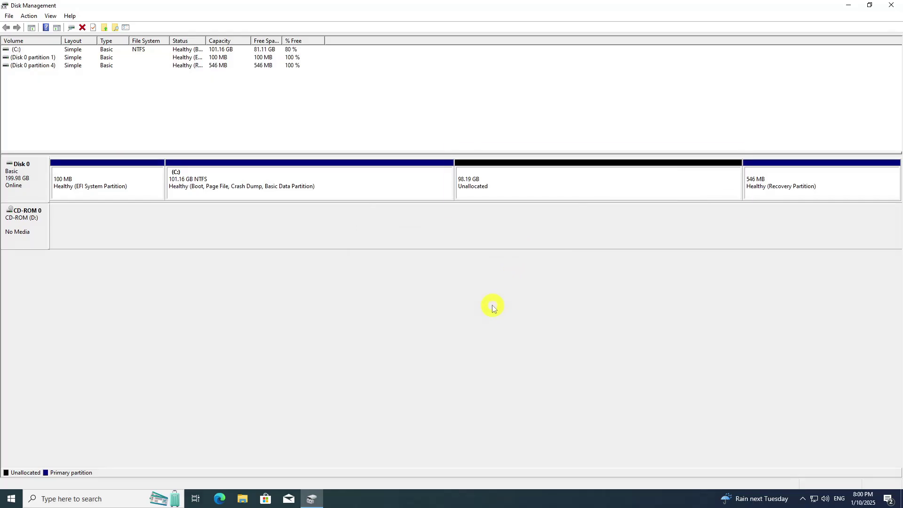
{"action": "left_click", "coordinate": [502, 187]}
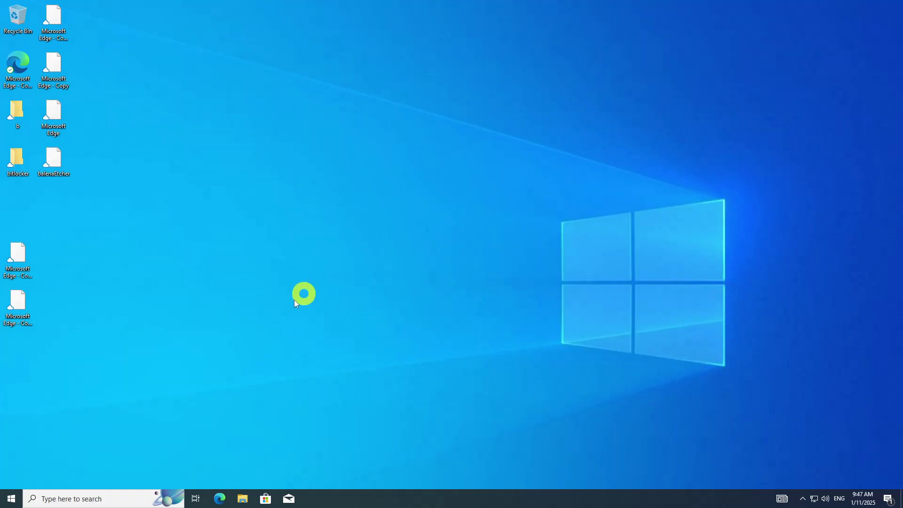
- Search 'uefi' to reach Recovery settings and restart into advanced startup
{"action": "left_click", "coordinate": [6, 500]}
{"action": "type", "text": "u"}
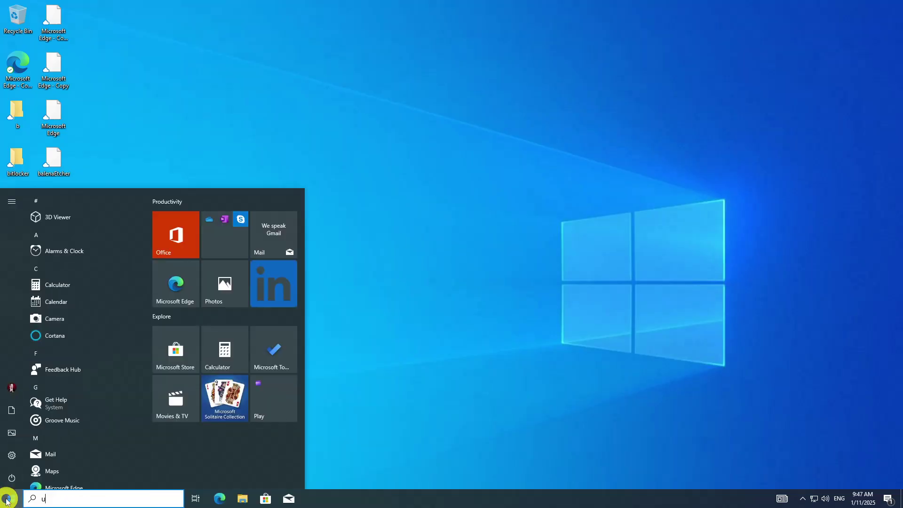
{"action": "type", "text": "efi"}
{"action": "left_click", "coordinate": [121, 256]}
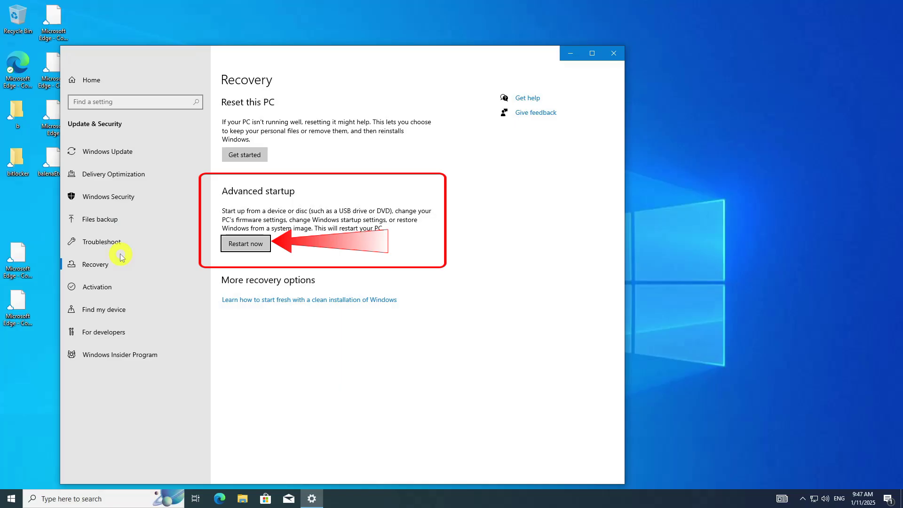
{"action": "left_click", "coordinate": [256, 244]}
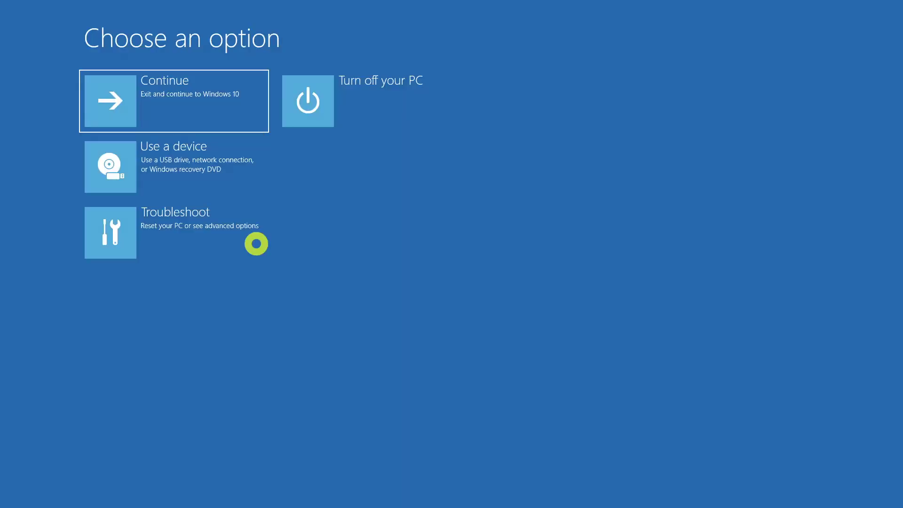
- Under Use a device, boot from the UEFI General UDisk USB drive
{"action": "left_click", "coordinate": [192, 152]}
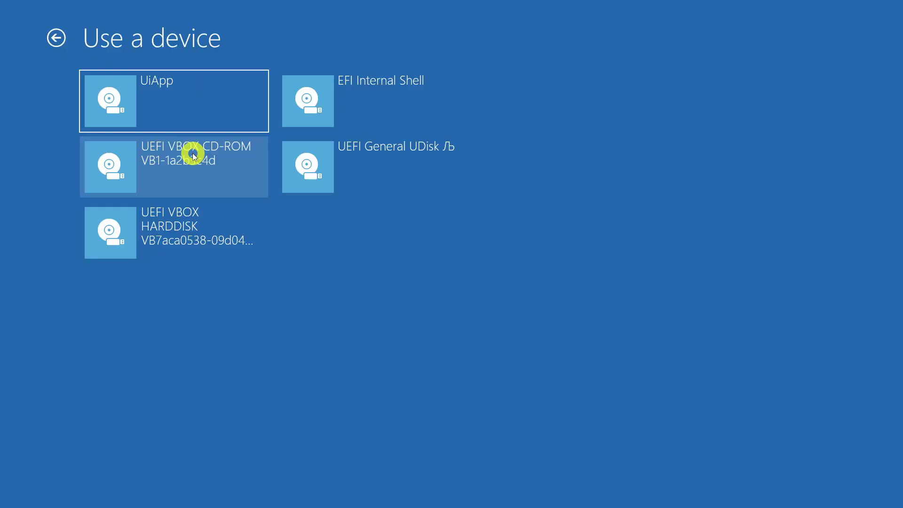
{"action": "left_click", "coordinate": [365, 176]}
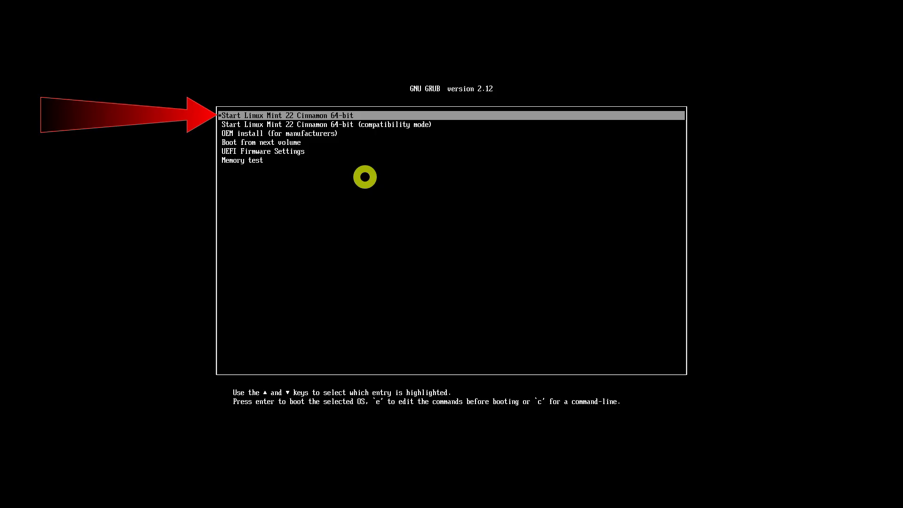
- Boot the highlighted 'Start Linux Mint 22 Cinnamon 64-bit' entry into the live desktop
{"action": "key", "text": "Return"}
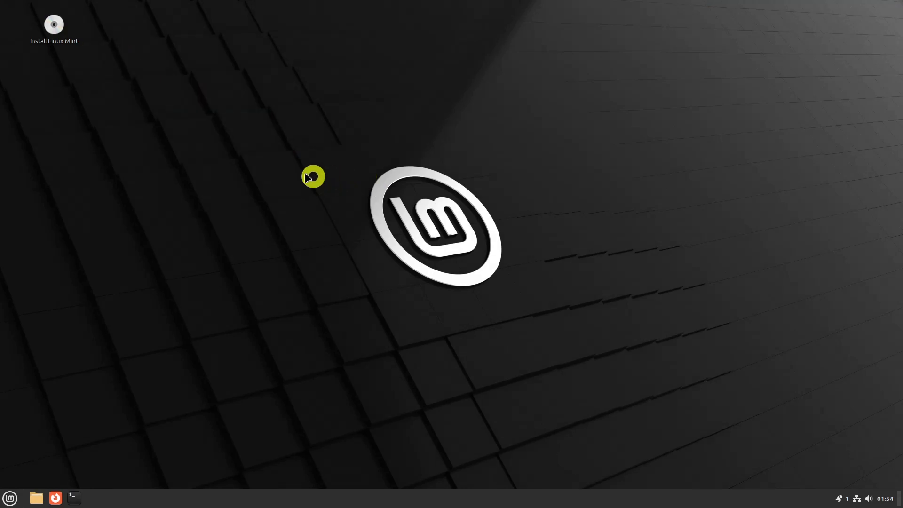
- Launch the Linux Mint installer from the Install Linux Mint desktop launcher
{"action": "left_click", "coordinate": [60, 33]}
{"action": "right_click", "coordinate": [58, 29]}
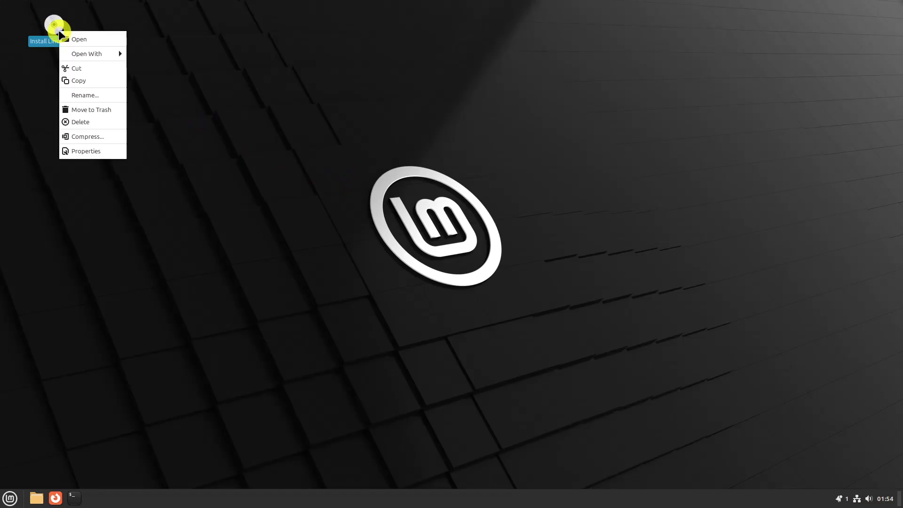
{"action": "left_click", "coordinate": [83, 37]}
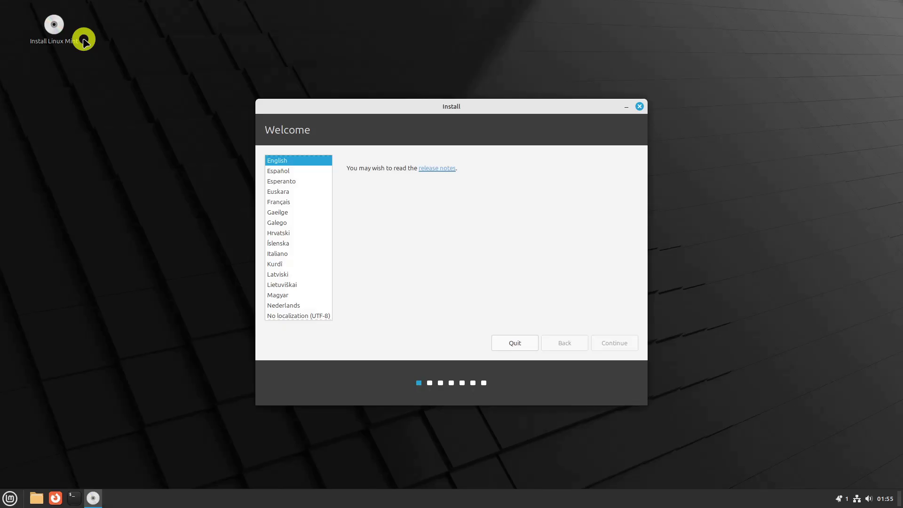
- Keep English as the language and English (US) keyboard layout, continuing past multimedia codecs
{"action": "left_click", "coordinate": [299, 169]}
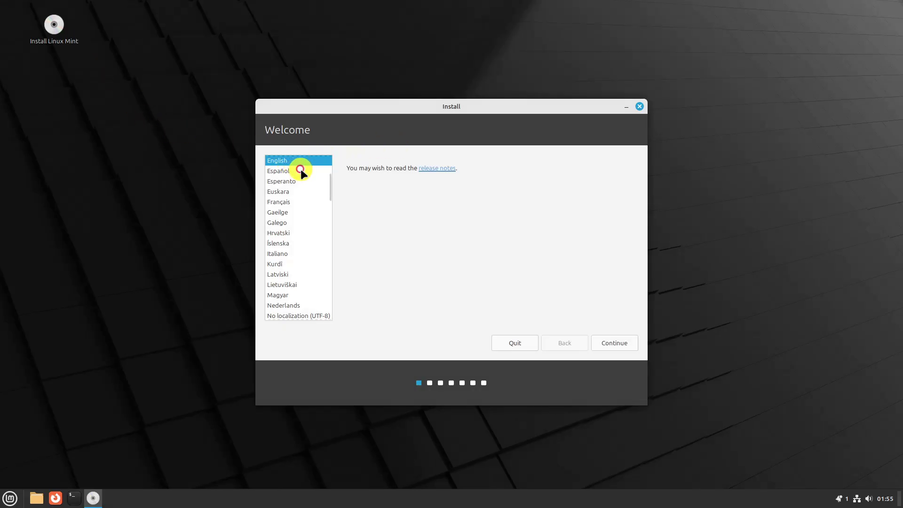
{"action": "scroll", "coordinate": [310, 200], "scroll_direction": "down", "scroll_amount": 3}
{"action": "scroll", "coordinate": [311, 200], "scroll_direction": "up", "scroll_amount": 5}
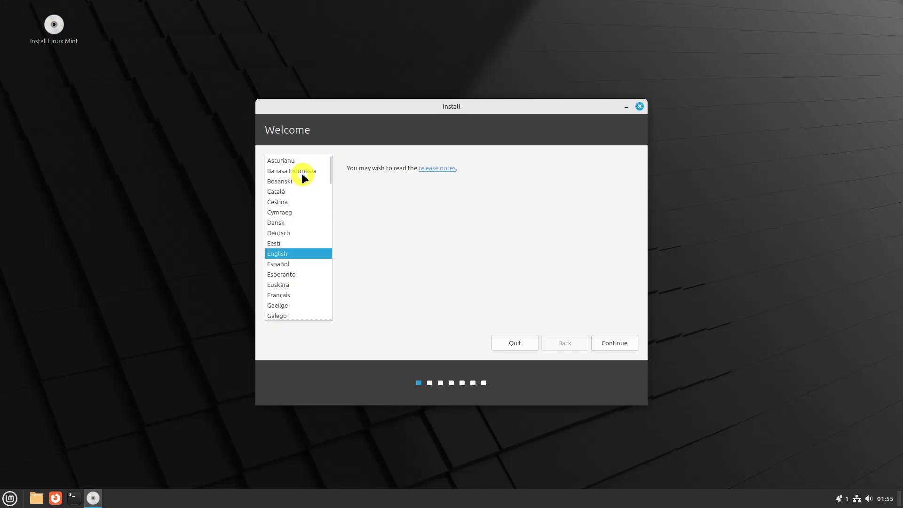
{"action": "left_click", "coordinate": [607, 342]}
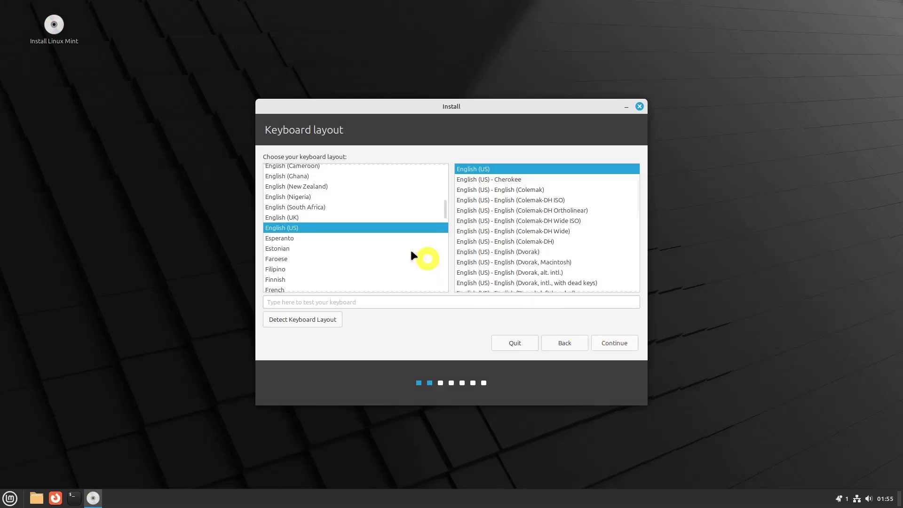
{"action": "left_click", "coordinate": [604, 338]}
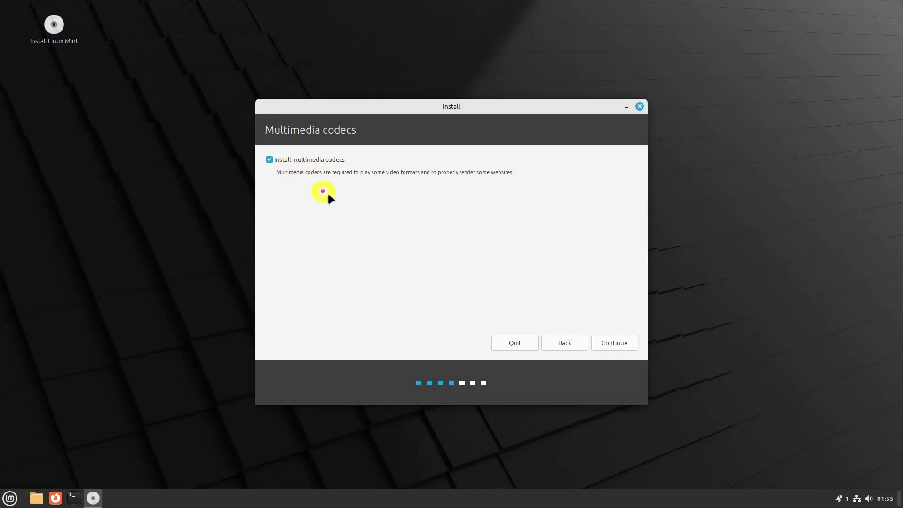
{"action": "left_click", "coordinate": [623, 339]}
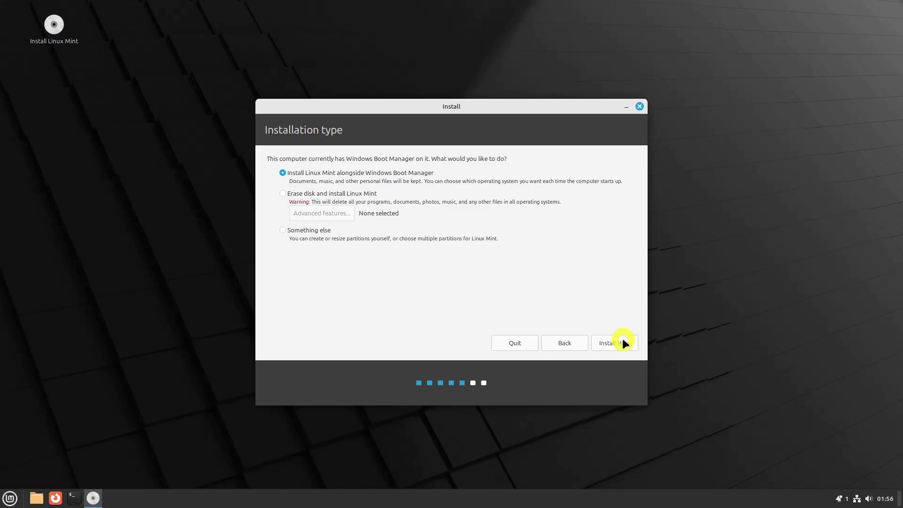
- Choose 'Something else' to reach the /dev/sda partition table with its free space
{"action": "left_click", "coordinate": [309, 231]}
{"action": "left_click", "coordinate": [606, 347]}
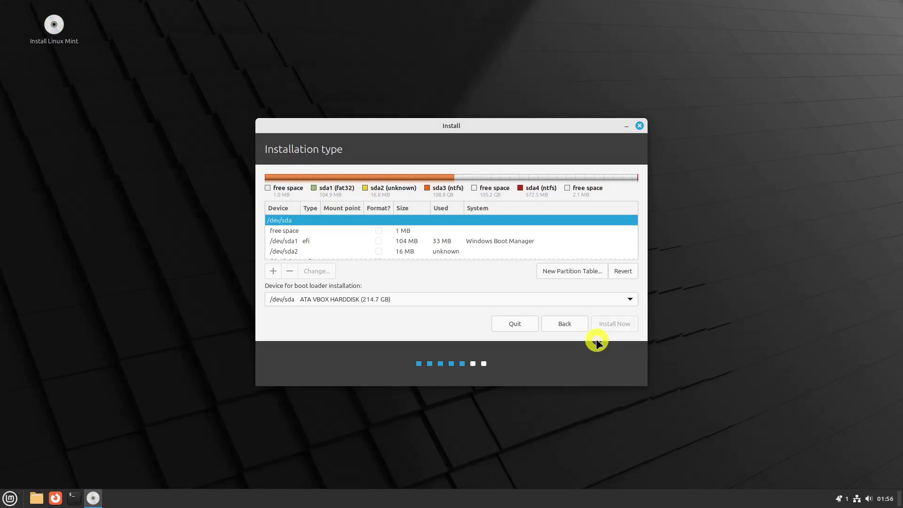
{"action": "scroll", "coordinate": [381, 231], "scroll_direction": "down", "scroll_amount": 4}
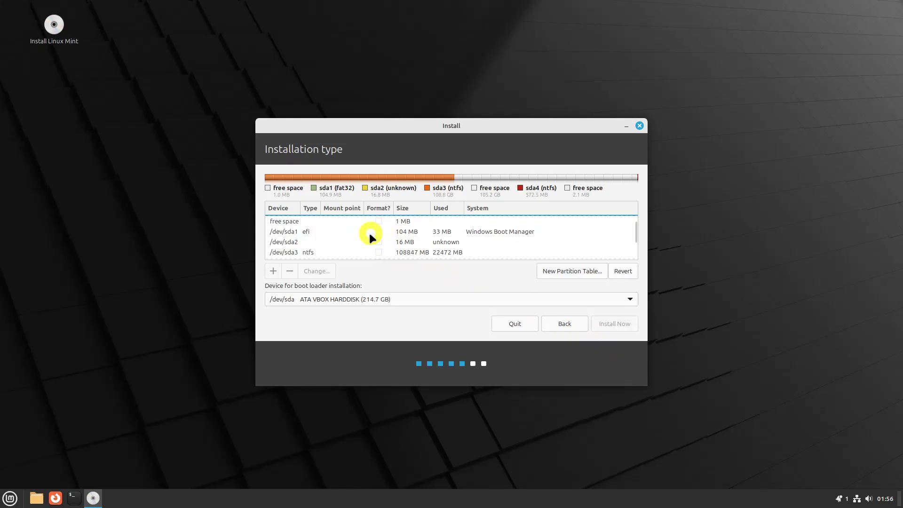
- Create a 70203 MB ext4 partition mounted at /home from the 105203 MB free space
{"action": "left_click", "coordinate": [291, 234]}
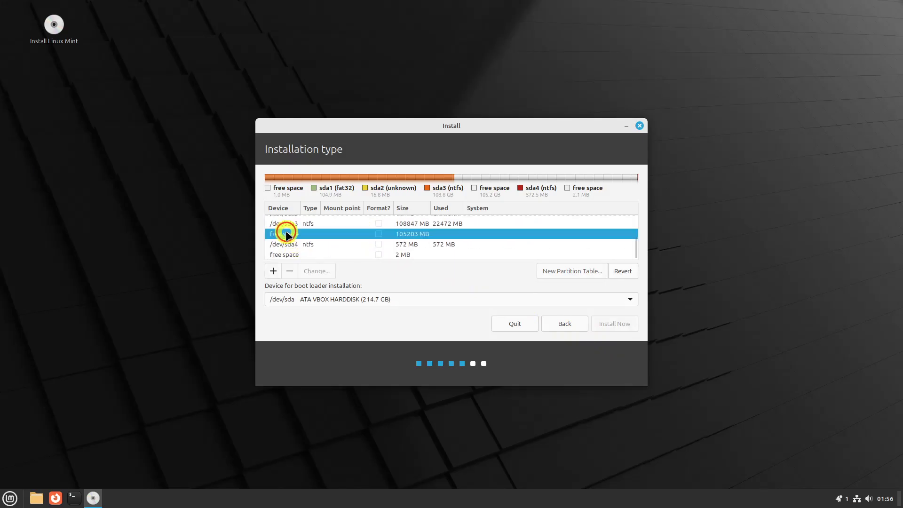
{"action": "left_click", "coordinate": [273, 271]}
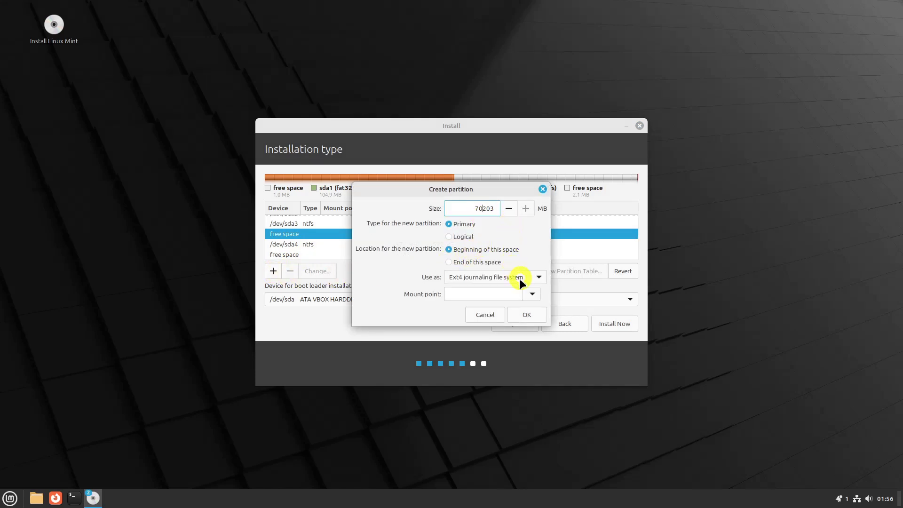
{"action": "left_click", "coordinate": [532, 294]}
{"action": "left_click", "coordinate": [463, 338]}
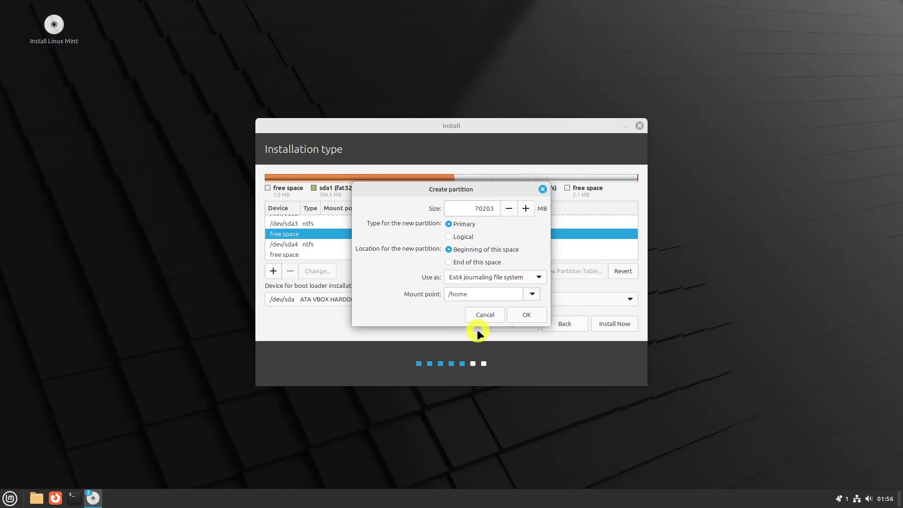
{"action": "left_click", "coordinate": [538, 318]}
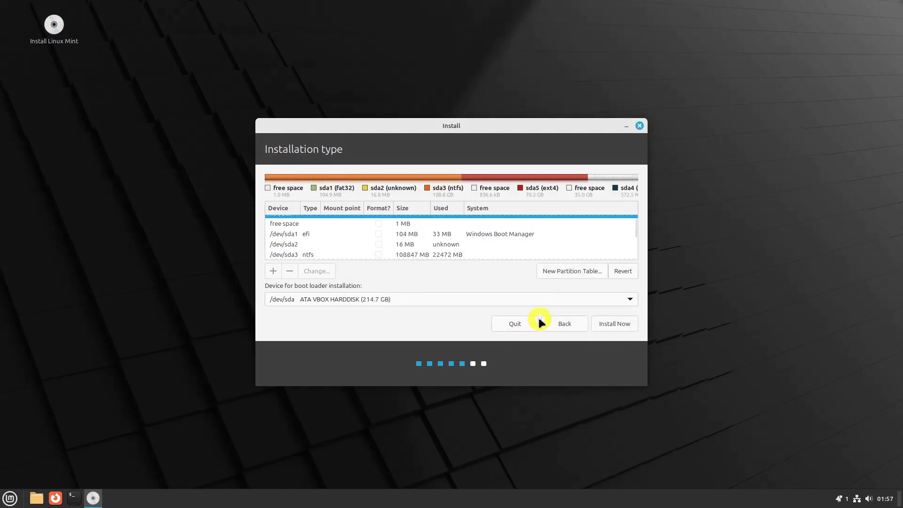
{"action": "scroll", "coordinate": [386, 229], "scroll_direction": "down", "scroll_amount": 3}
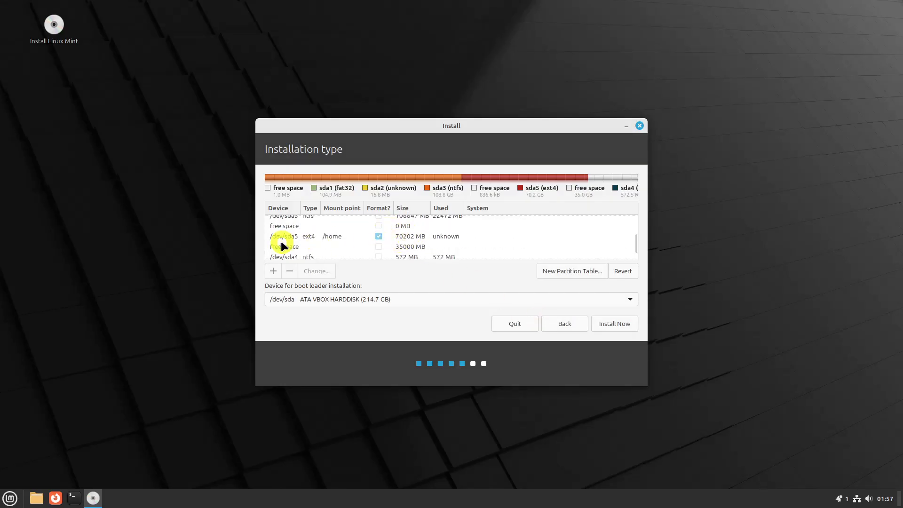
- Add a 1024 MB ext4 /boot partition in the 35000 MB free space, then select the leftover 33975 MB
{"action": "left_click", "coordinate": [291, 247]}
{"action": "left_click", "coordinate": [273, 271]}
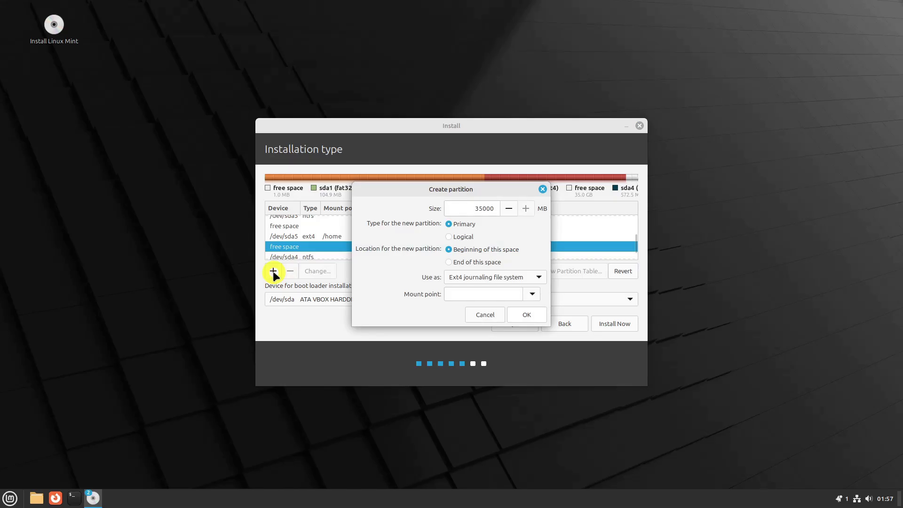
{"action": "double_click", "coordinate": [481, 211]}
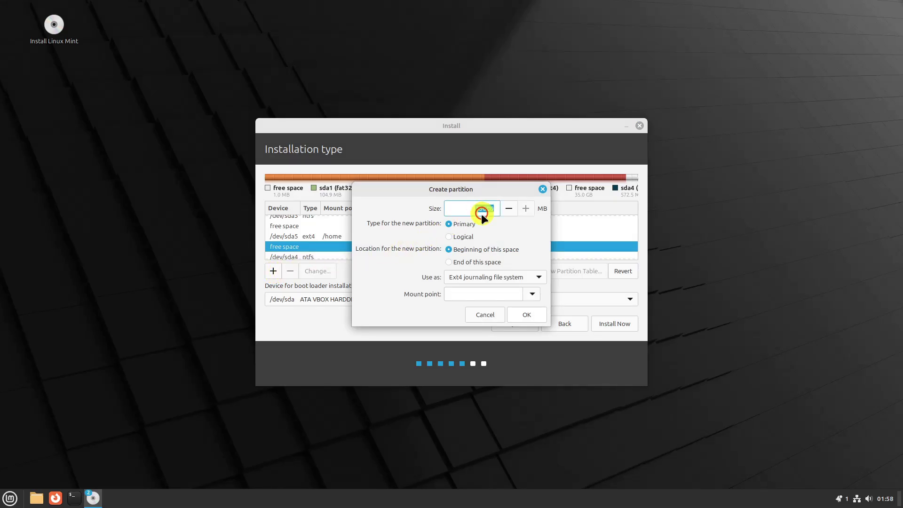
{"action": "left_click", "coordinate": [537, 292]}
{"action": "left_click", "coordinate": [487, 318]}
{"action": "left_click", "coordinate": [530, 313]}
{"action": "scroll", "coordinate": [383, 241], "scroll_direction": "down", "scroll_amount": 3}
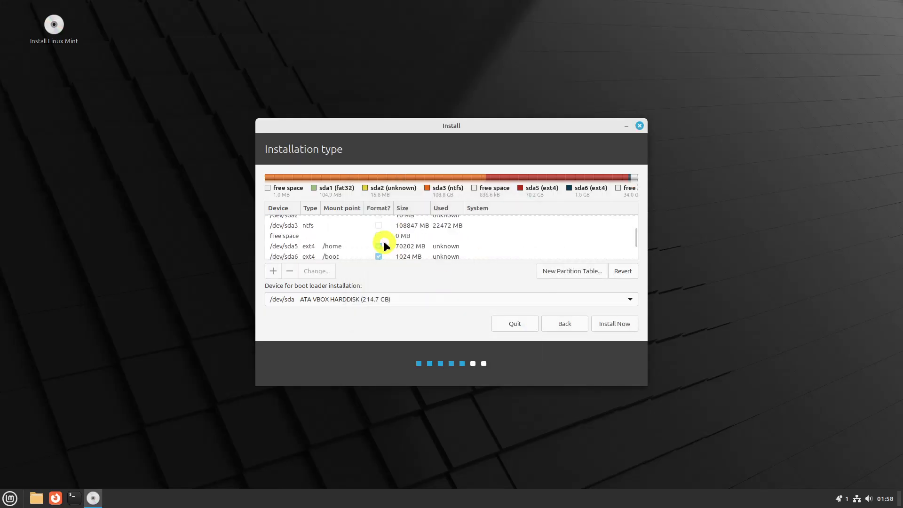
{"action": "scroll", "coordinate": [402, 238], "scroll_direction": "down", "scroll_amount": 2}
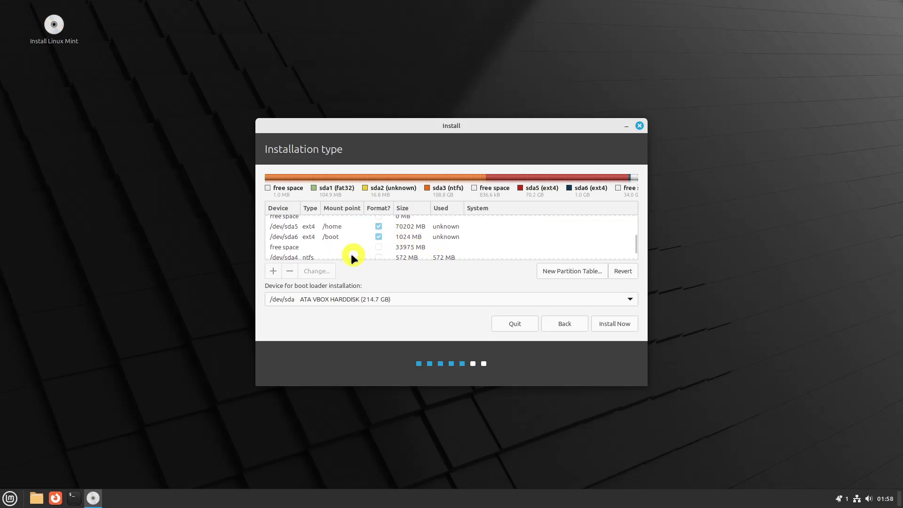
{"action": "left_click", "coordinate": [295, 249]}
- Create a full-size 33975 MB ext4 partition mounted at / from the leftover space
{"action": "left_click", "coordinate": [273, 271]}
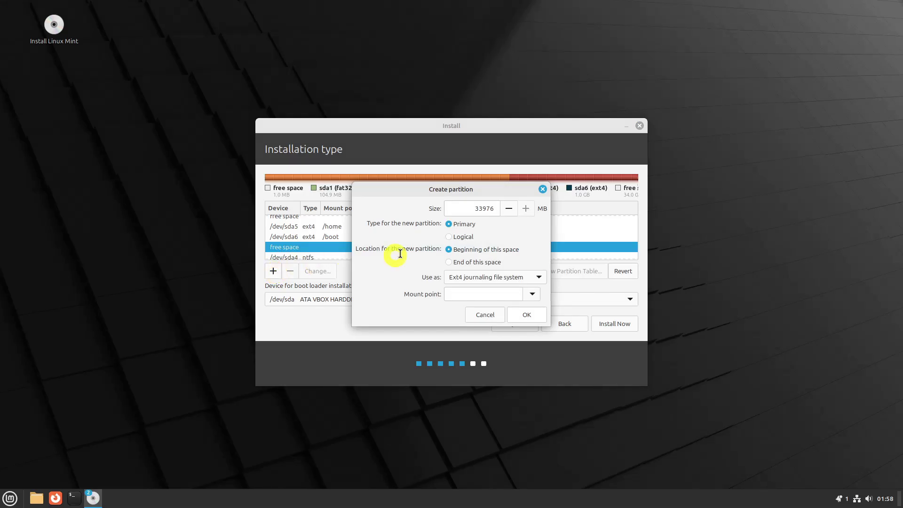
{"action": "left_click", "coordinate": [533, 295]}
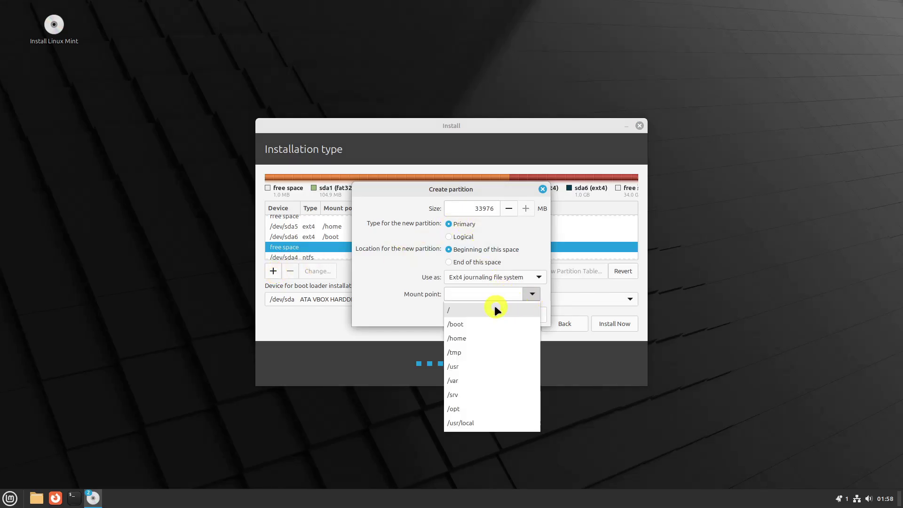
{"action": "left_click", "coordinate": [476, 312]}
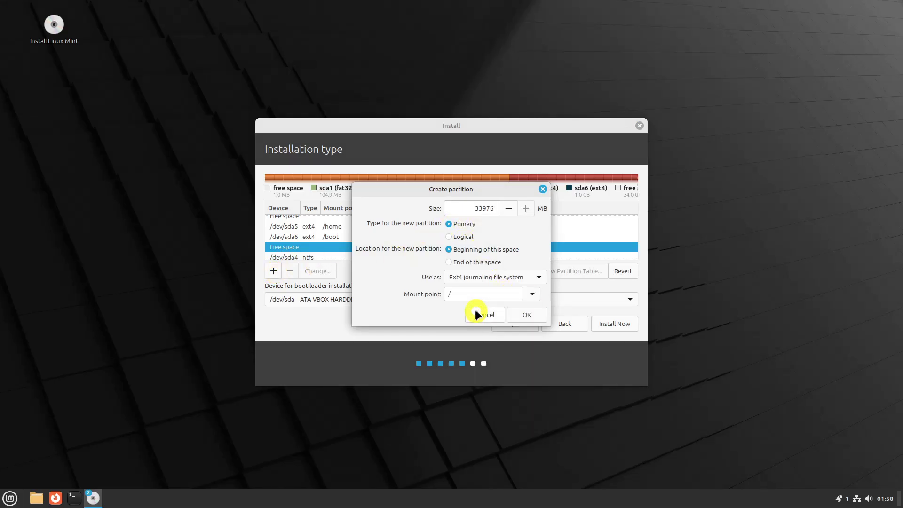
{"action": "left_click", "coordinate": [523, 315]}
{"action": "scroll", "coordinate": [444, 232], "scroll_direction": "down", "scroll_amount": 1}
{"action": "scroll", "coordinate": [444, 233], "scroll_direction": "down", "scroll_amount": 3}
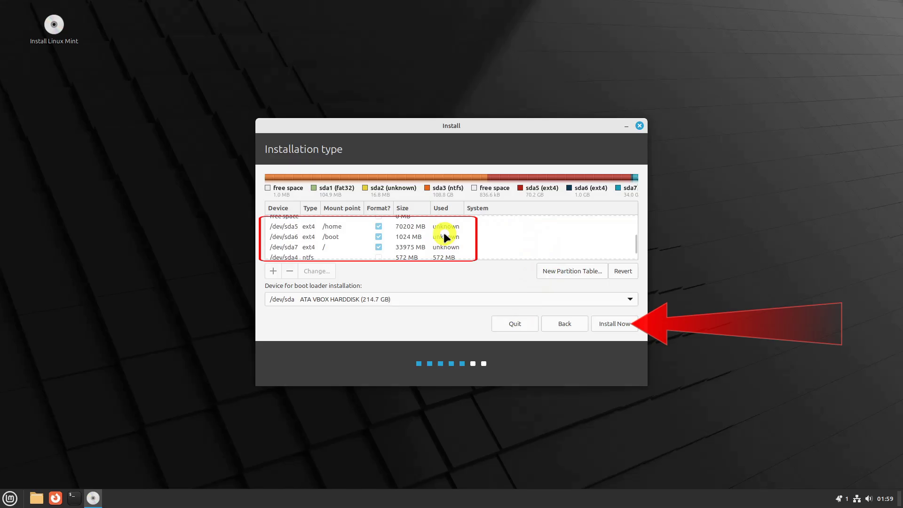
- Start the install, confirm writing the partition changes to disk, and keep Manila as the time zone
{"action": "left_click", "coordinate": [606, 325]}
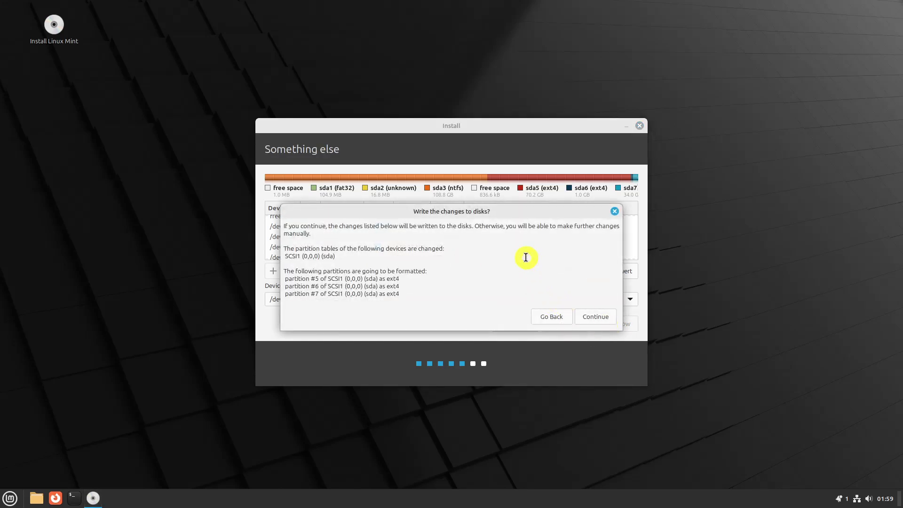
{"action": "left_click", "coordinate": [597, 317]}
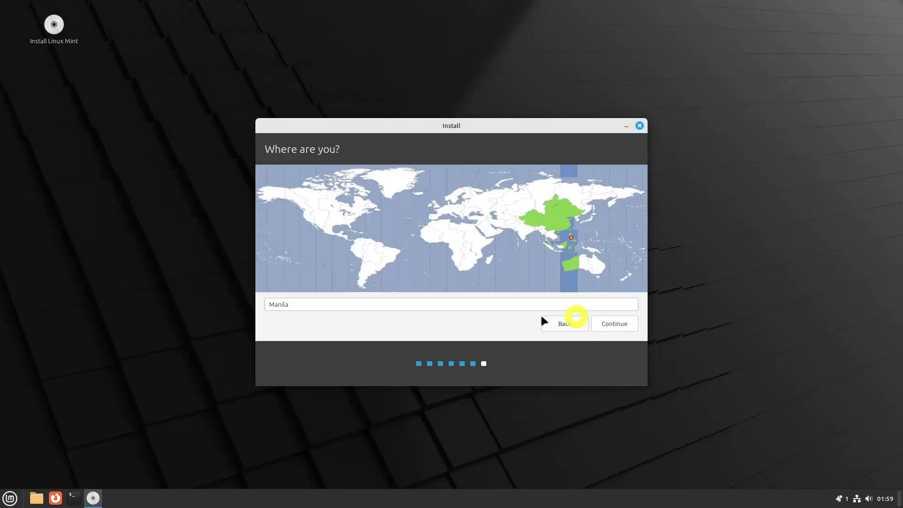
{"action": "left_click", "coordinate": [613, 324]}
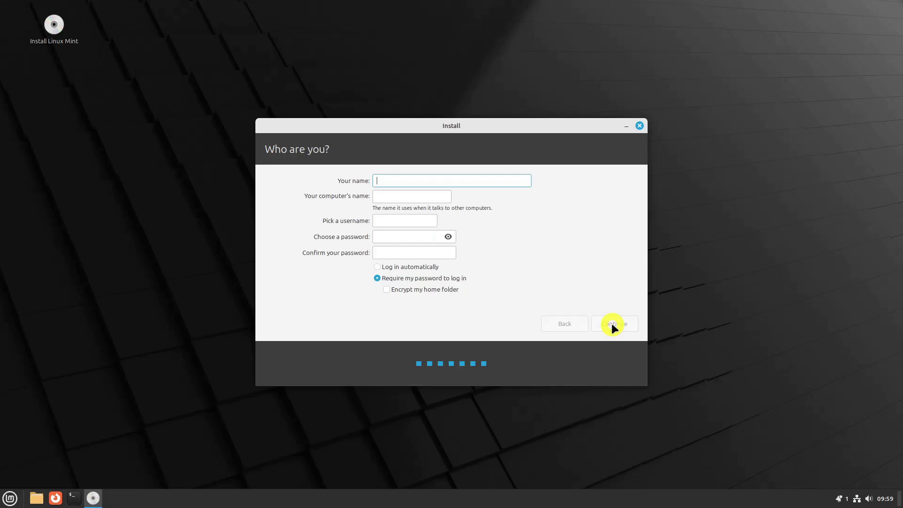
- Enter the user's full name, computer name linuxmint, a username and password, then begin installing
{"action": "type", "text": "Mark Vin"}
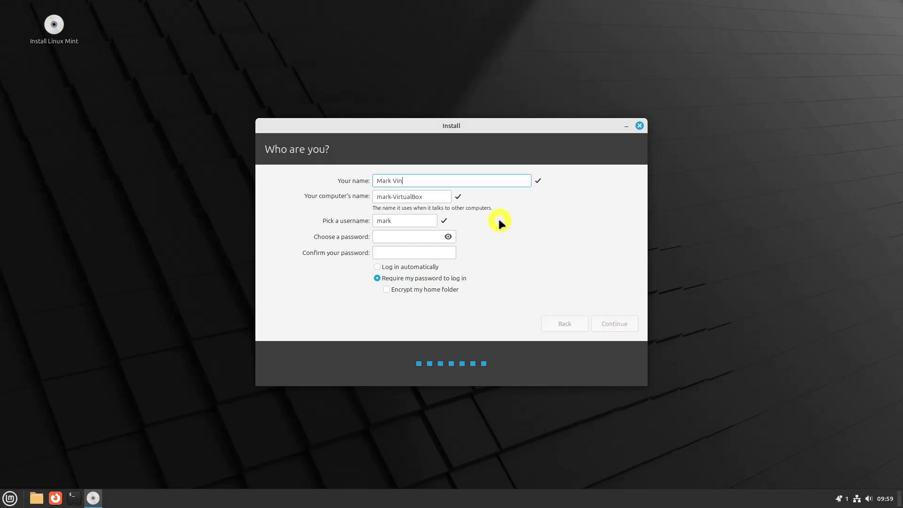
{"action": "type", "text": "cent Bandibas"}
{"action": "key", "text": "Tab"}
{"action": "type", "text": "l"}
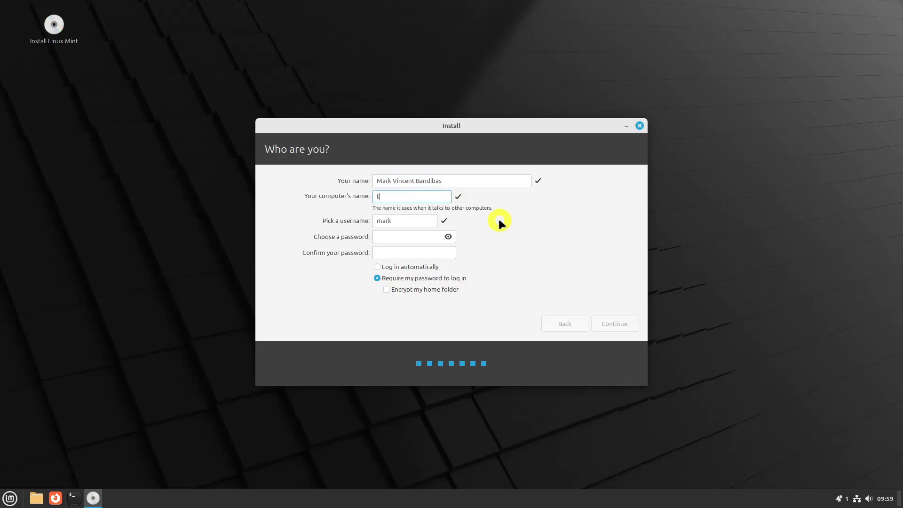
{"action": "type", "text": "inuxmint"}
{"action": "key", "text": "Tab"}
{"action": "type", "text": "h"}
{"action": "key", "text": "Tab"}
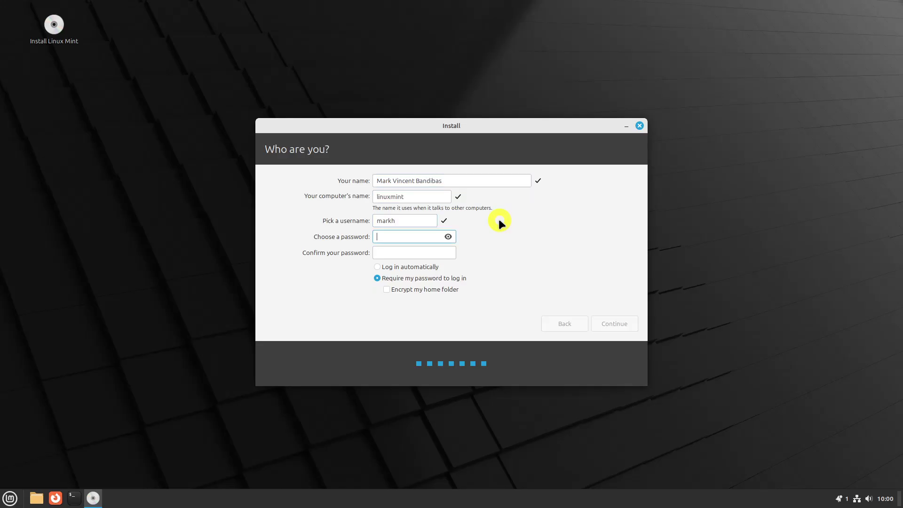
{"action": "key", "text": "Tab"}
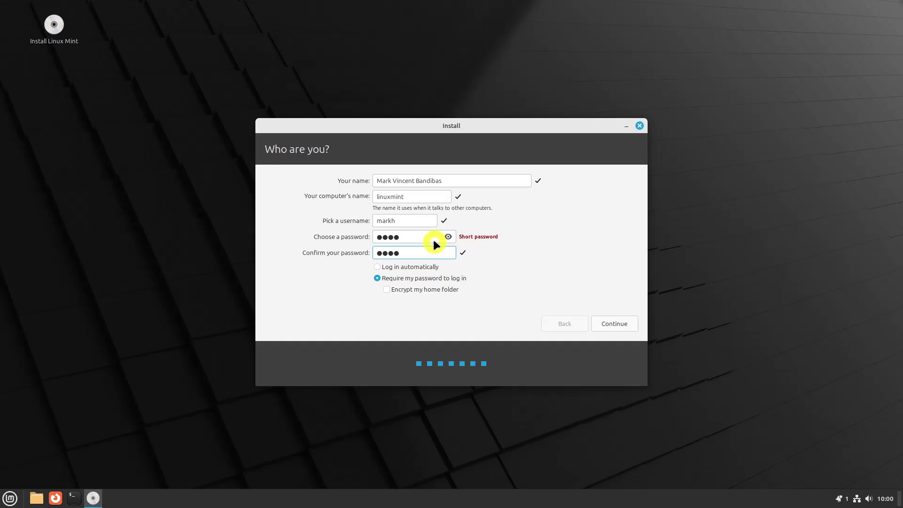
{"action": "left_click", "coordinate": [616, 319]}
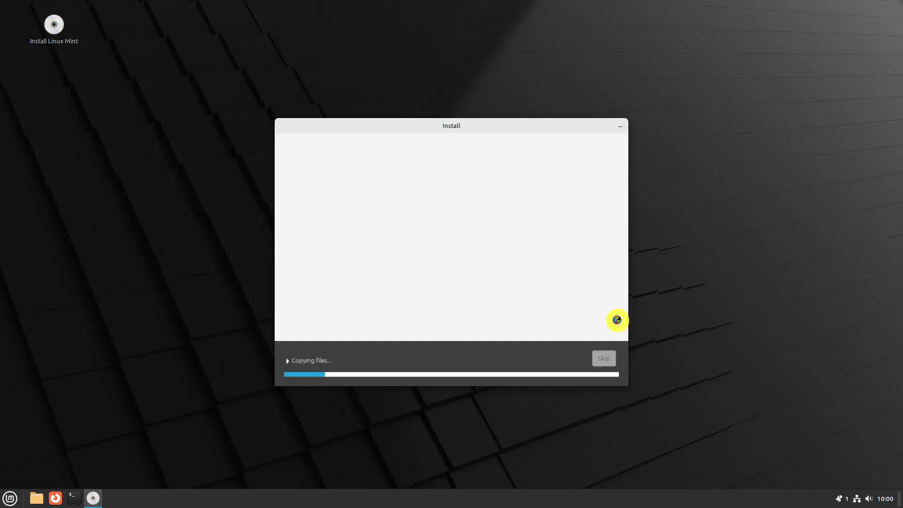
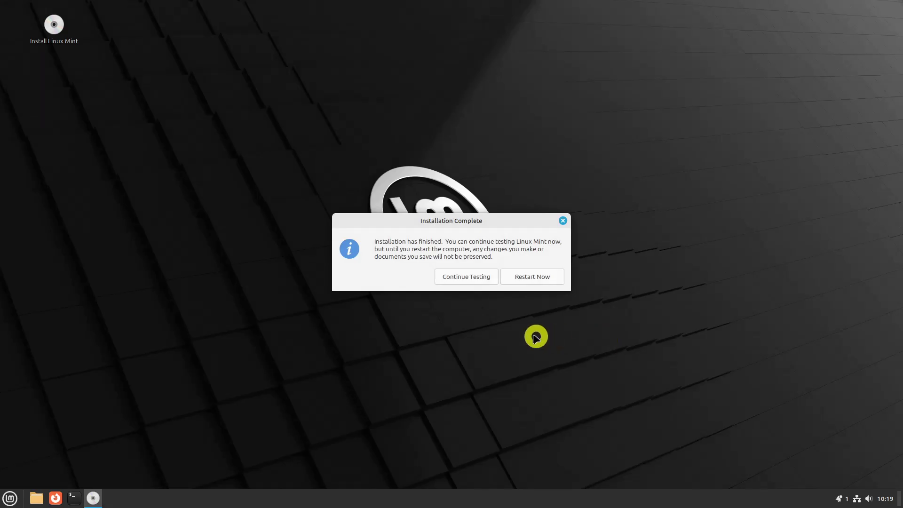
- Reboot from the installer, boot Linux Mint 22 Cinnamon from GRUB, and sign in with the account password
{"action": "left_click", "coordinate": [532, 277]}
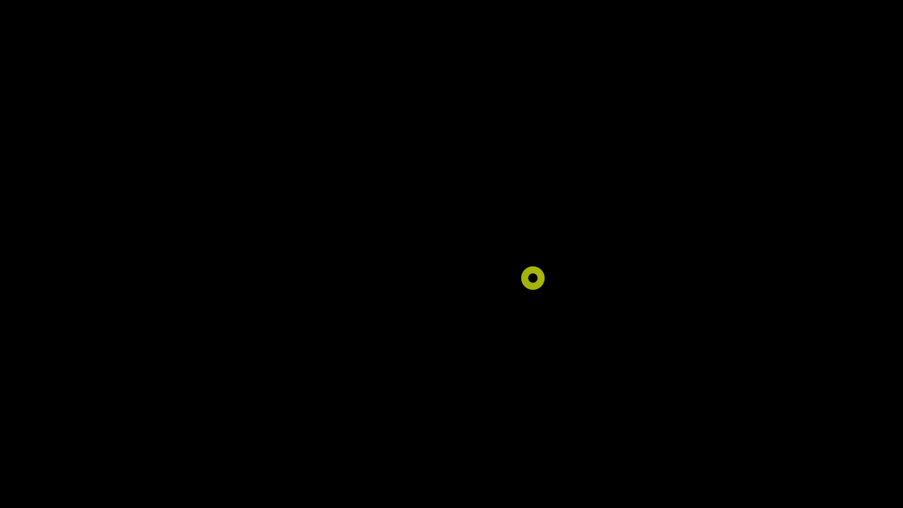
{"action": "key", "text": "Return"}
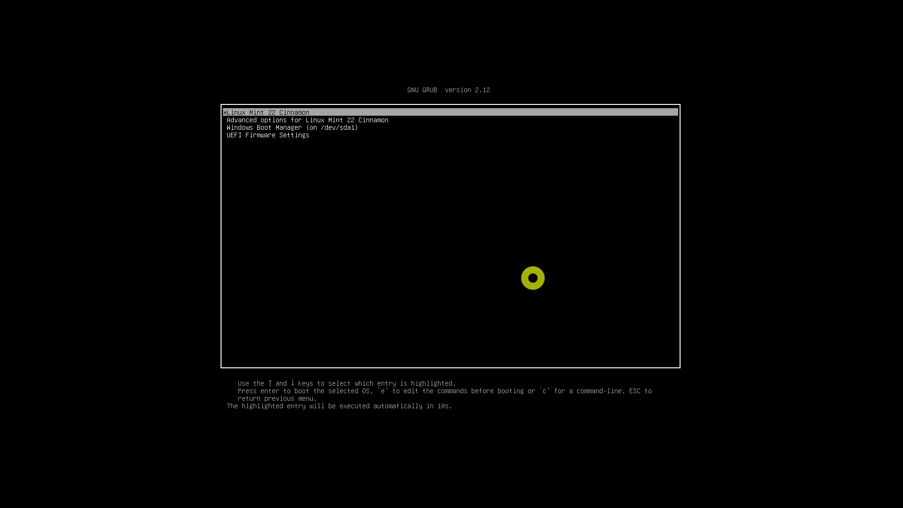
{"action": "key", "text": "Return"}
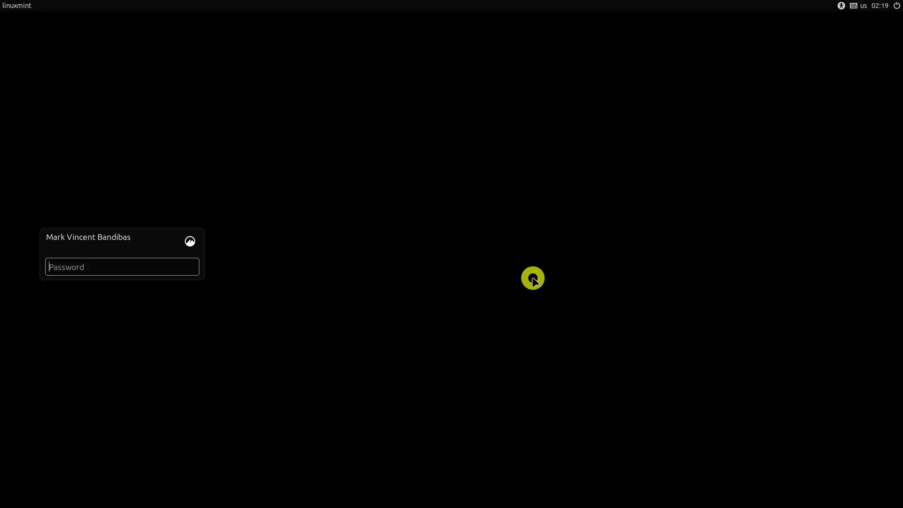
{"action": "type", "text": "****"}
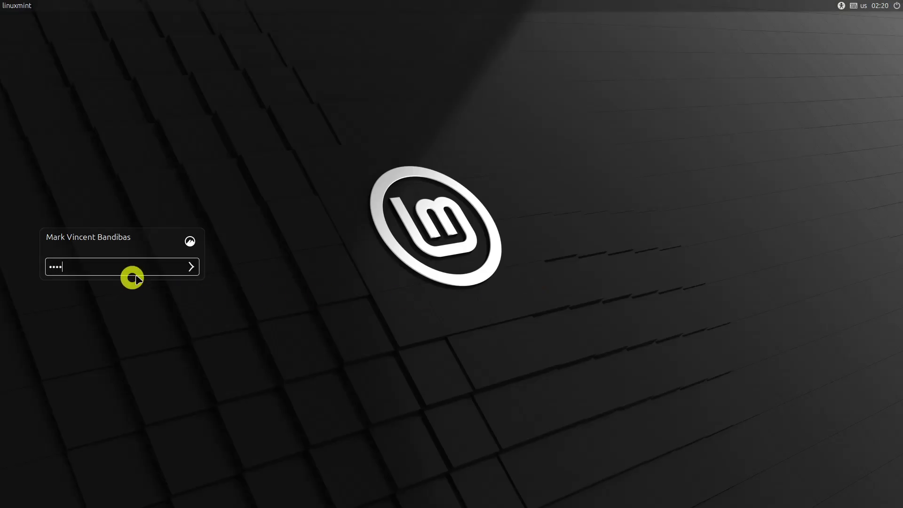
{"action": "left_click", "coordinate": [191, 267]}
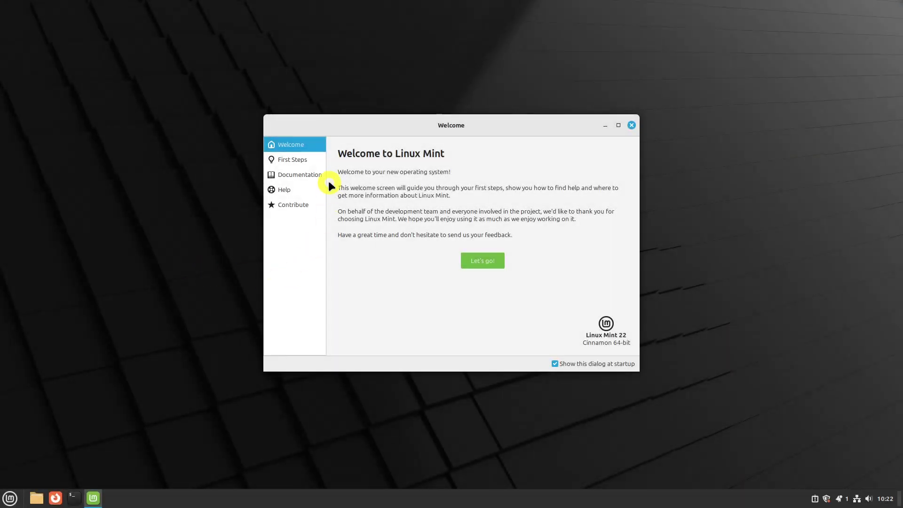
- Browse the Welcome screen's First Steps, Help and Contribute pages, then close it and show the application menu
{"action": "left_click", "coordinate": [478, 258]}
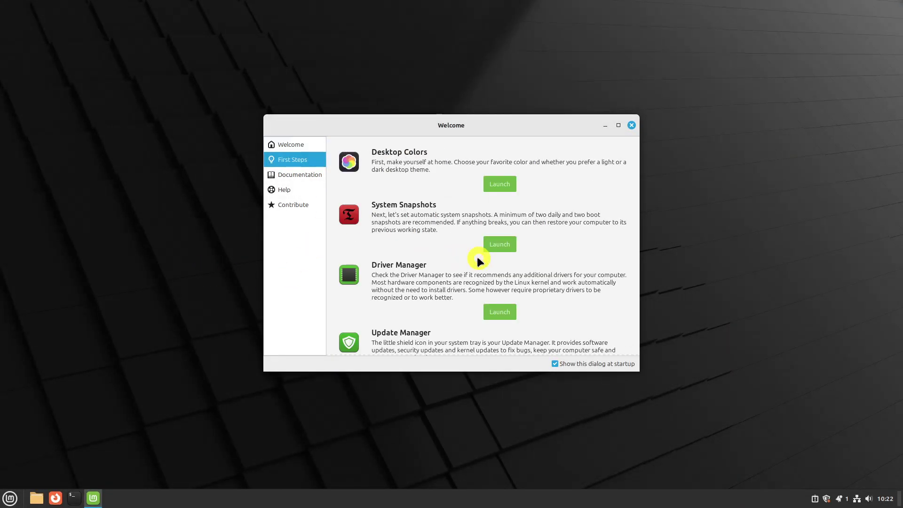
{"action": "scroll", "coordinate": [452, 257], "scroll_direction": "down", "scroll_amount": 3}
{"action": "scroll", "coordinate": [449, 284], "scroll_direction": "up", "scroll_amount": 3}
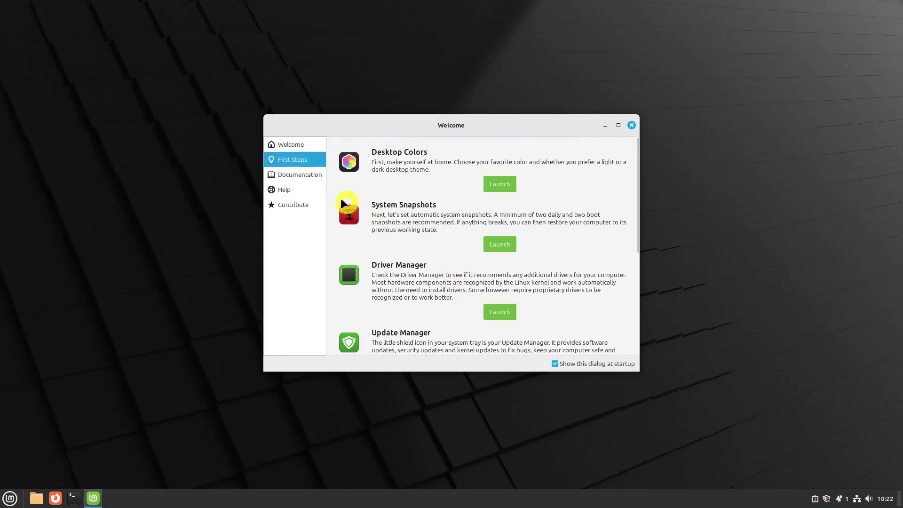
{"action": "left_click", "coordinate": [299, 192]}
{"action": "left_click", "coordinate": [300, 204]}
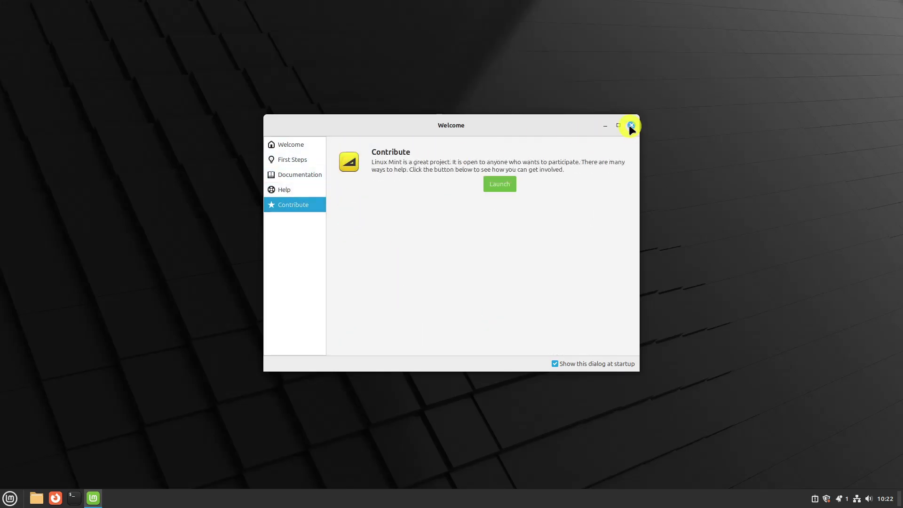
{"action": "left_click", "coordinate": [631, 125]}
{"action": "left_click", "coordinate": [9, 499]}
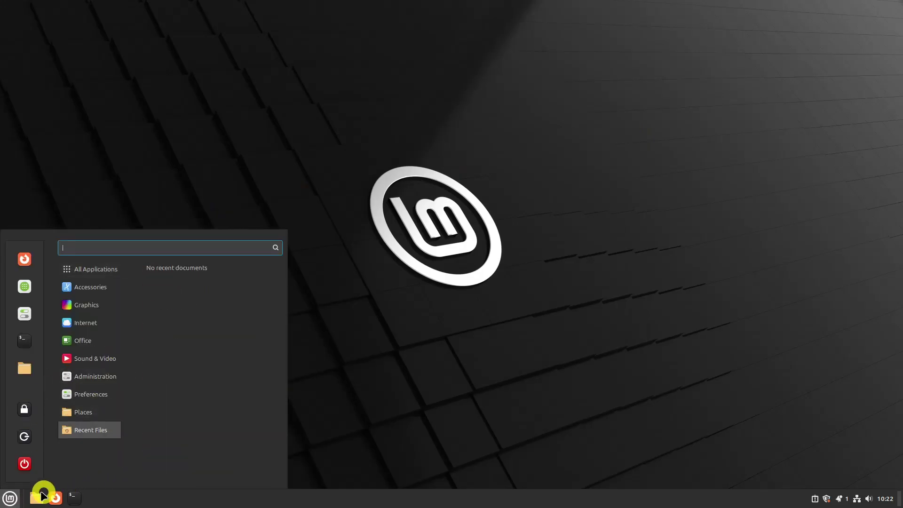
- Open the Home folder in Nemo (8 items, 65.0 GB free), close it, and reopen the menu
{"action": "left_click", "coordinate": [37, 497]}
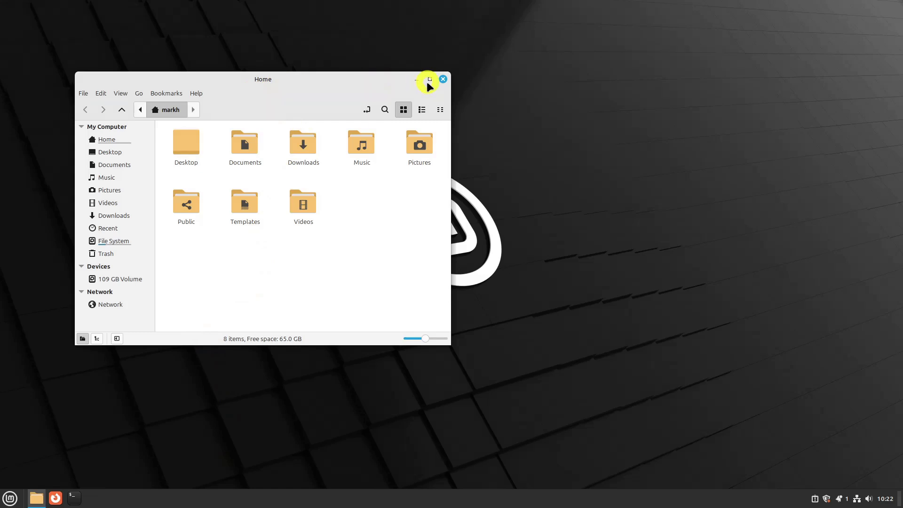
{"action": "left_click", "coordinate": [442, 79]}
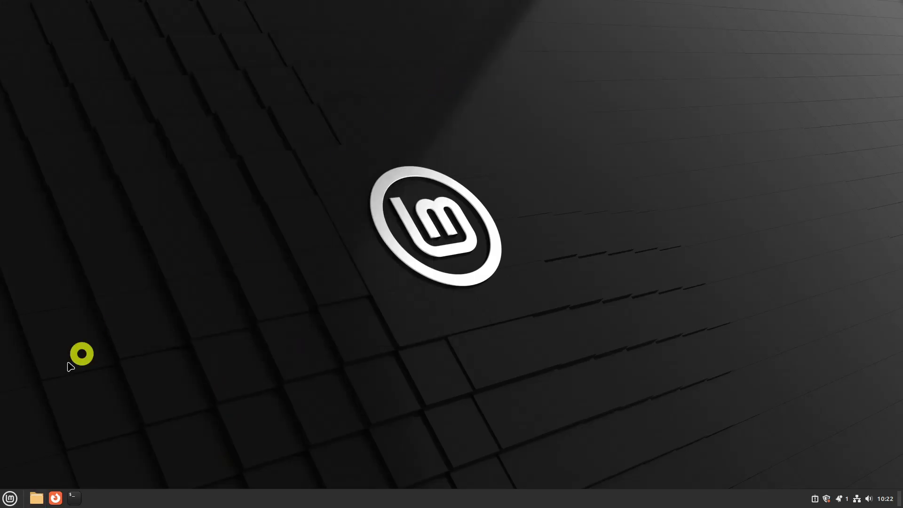
{"action": "left_click", "coordinate": [10, 497]}
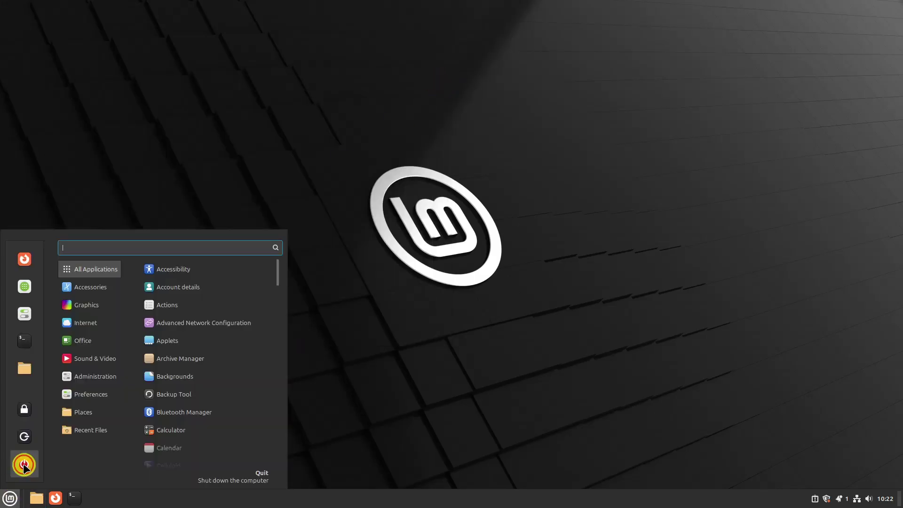
- Restart from the Quit menu and boot Windows Boot Manager from GRUB to reach the Windows lock screen
{"action": "left_click", "coordinate": [23, 467]}
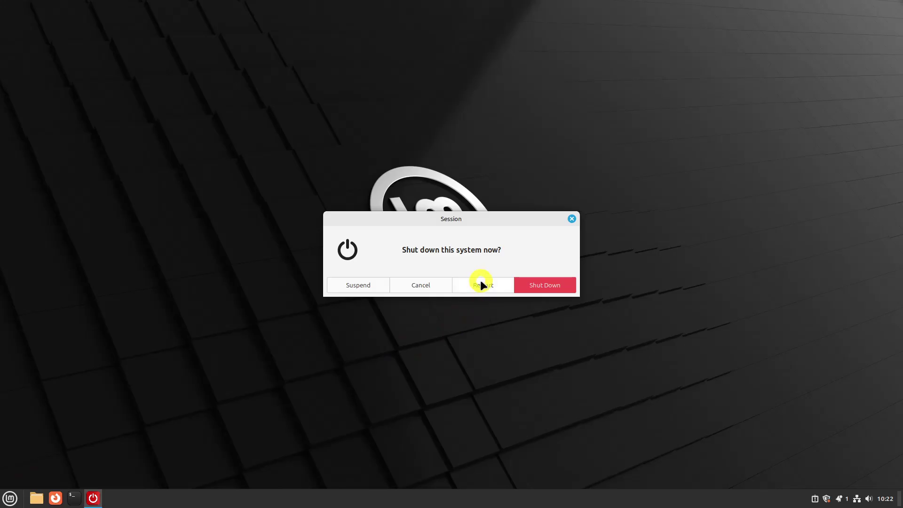
{"action": "left_click", "coordinate": [485, 284]}
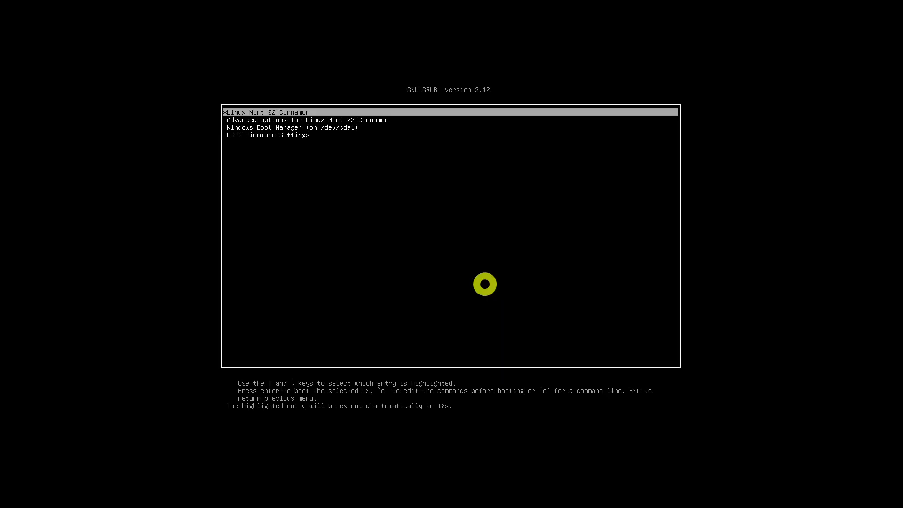
{"action": "key", "text": "Down"}
{"action": "key", "text": "Down"}
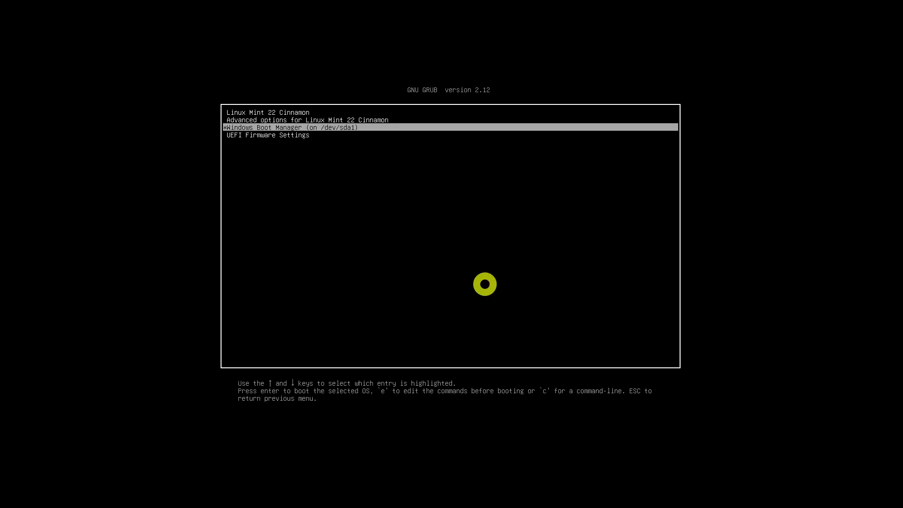
{"action": "key", "text": "Return"}
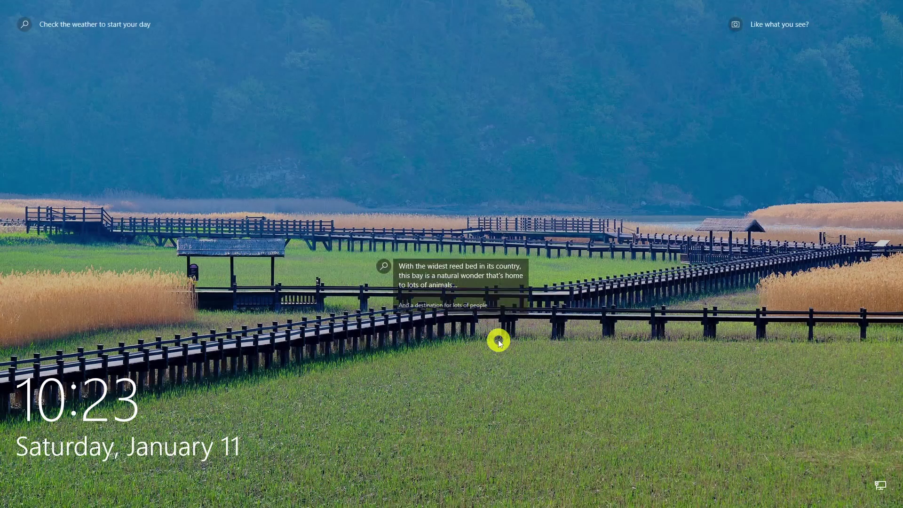
{"action": "left_click", "coordinate": [498, 341]}
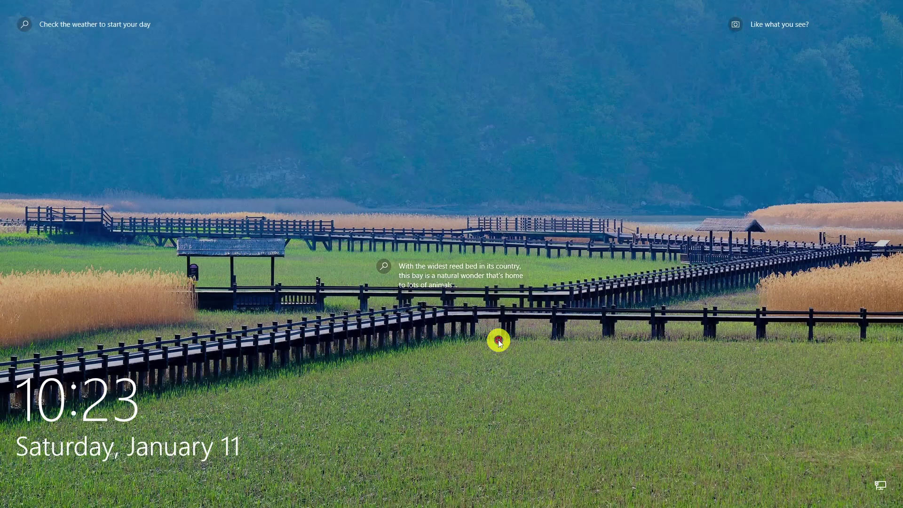
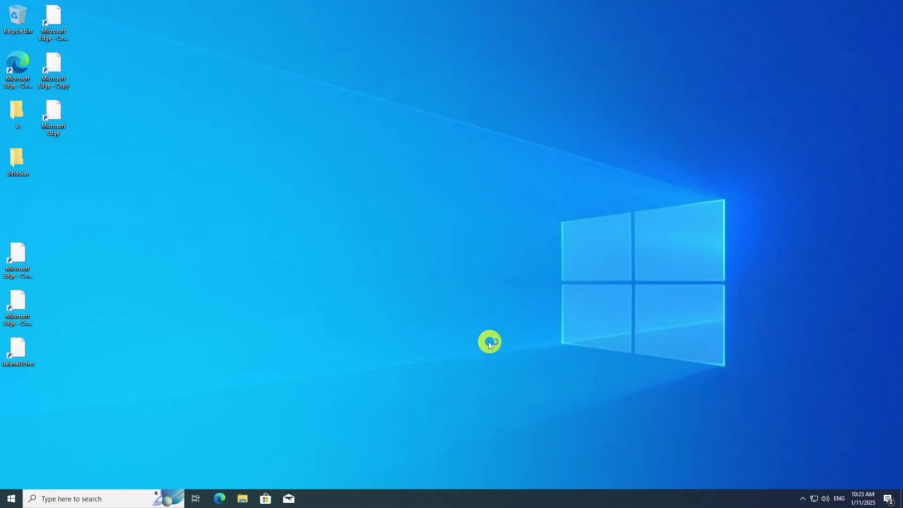
- Sign in with the Windows PIN and view This PC in File Explorer, showing Local Disk (C:) with 78.0 GB free
{"action": "left_click", "coordinate": [12, 496]}
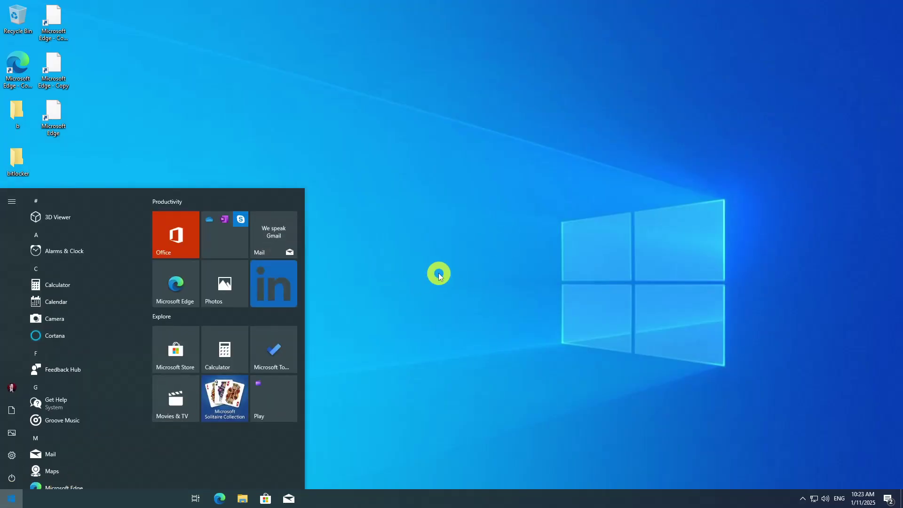
{"action": "left_click", "coordinate": [439, 275]}
{"action": "left_click", "coordinate": [241, 498]}
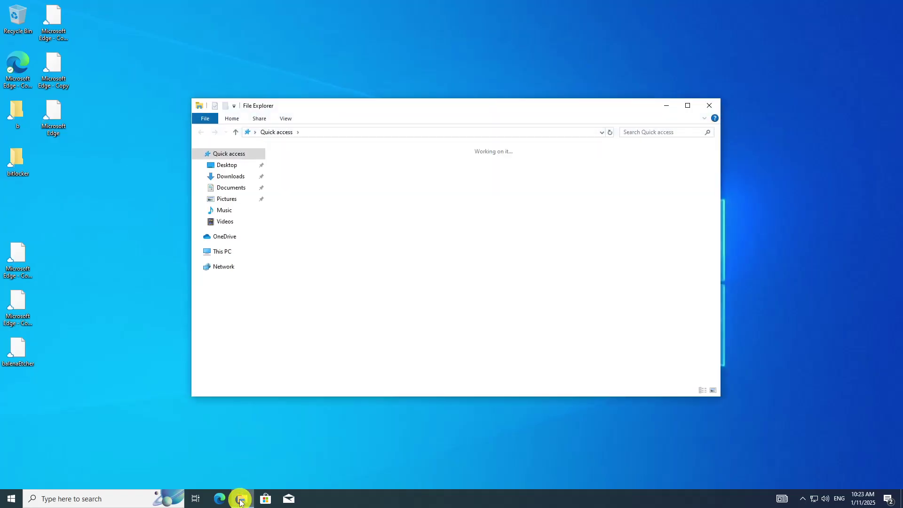
{"action": "left_click", "coordinate": [229, 254]}
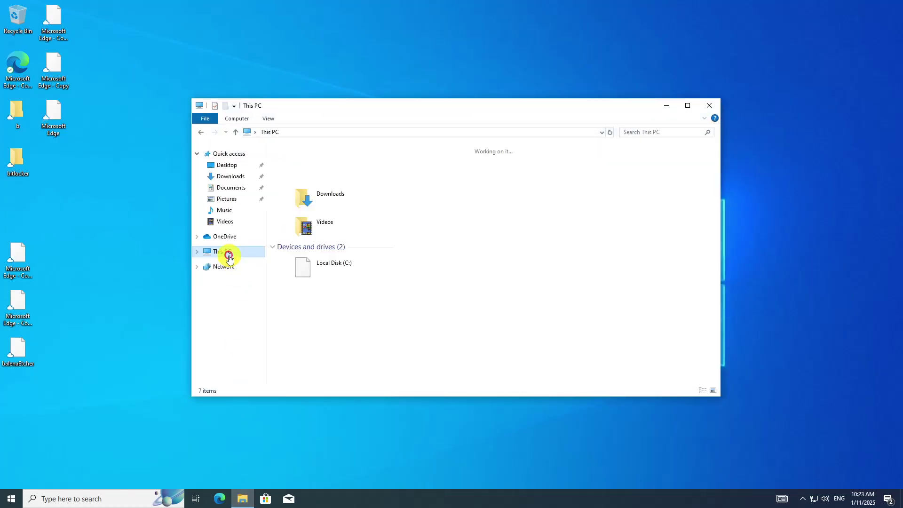